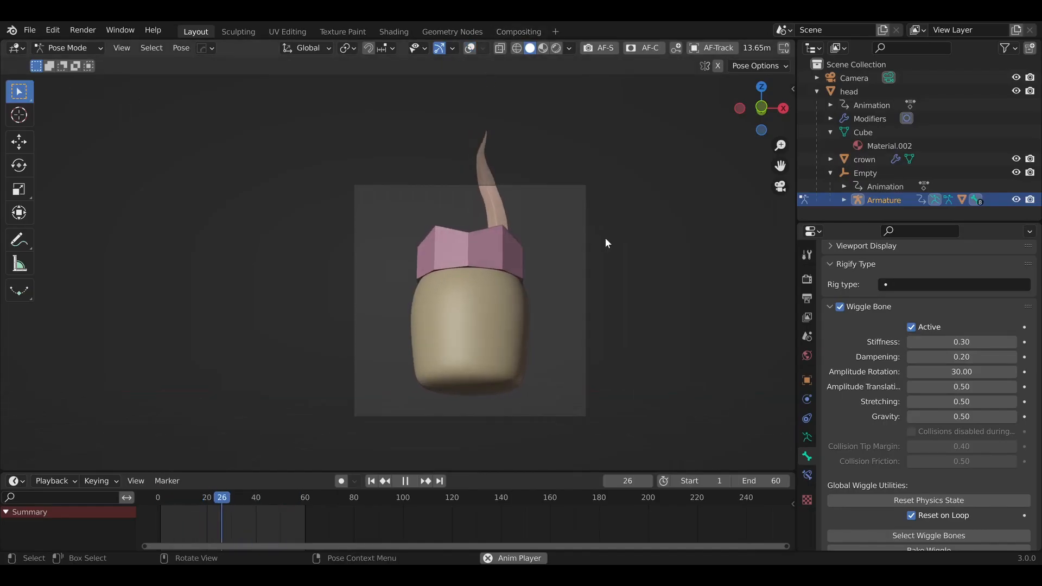
pyautogui.scroll(2, 558, 230)
# View the tower animation full size, play it, then view the artist's Twitter profile and dismiss the sign-in prompt
pyautogui.keyDown('shift'); pyautogui.moveTo(588, 213); pyautogui.dragTo(578, 286, button='middle'); pyautogui.keyUp('shift')
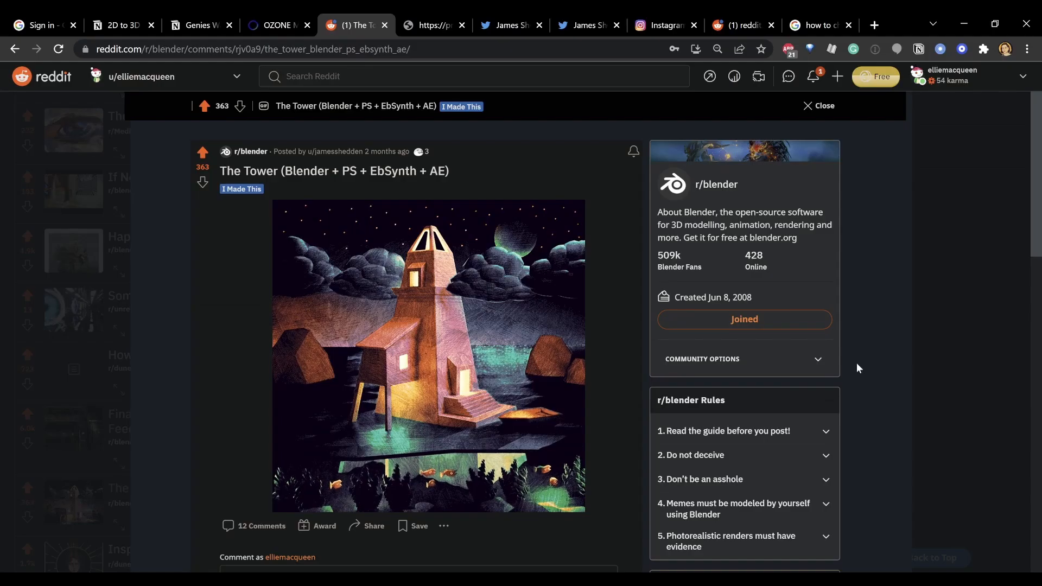
pyautogui.scroll(-1, 854, 363)
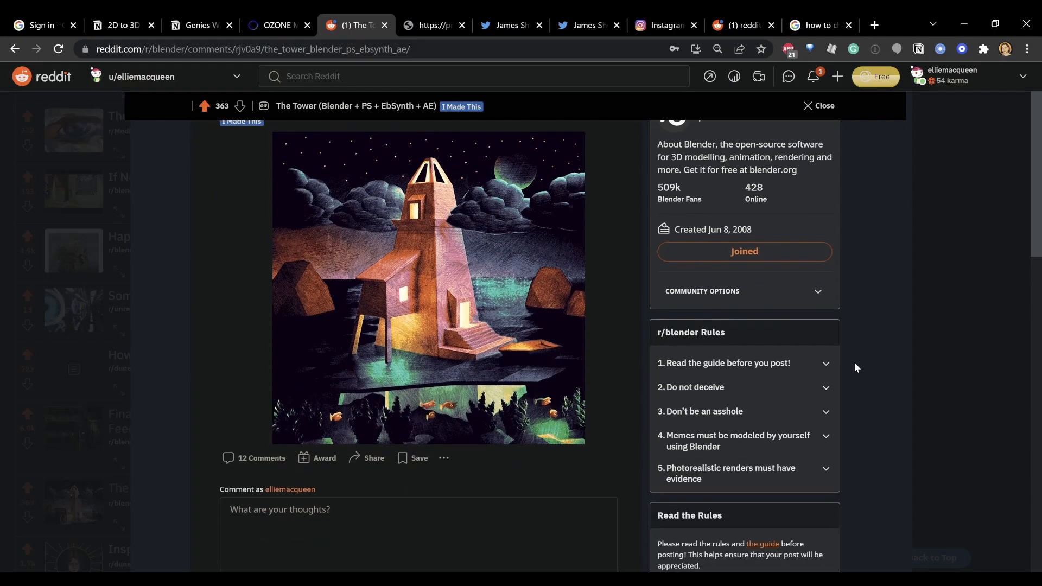
pyautogui.scroll(1, 854, 362)
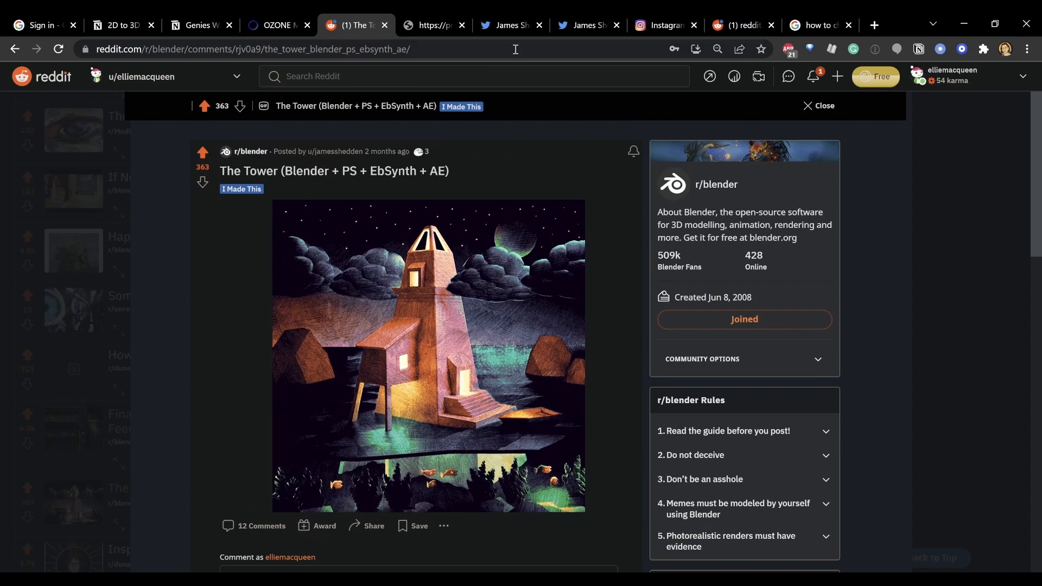
pyautogui.click(424, 24)
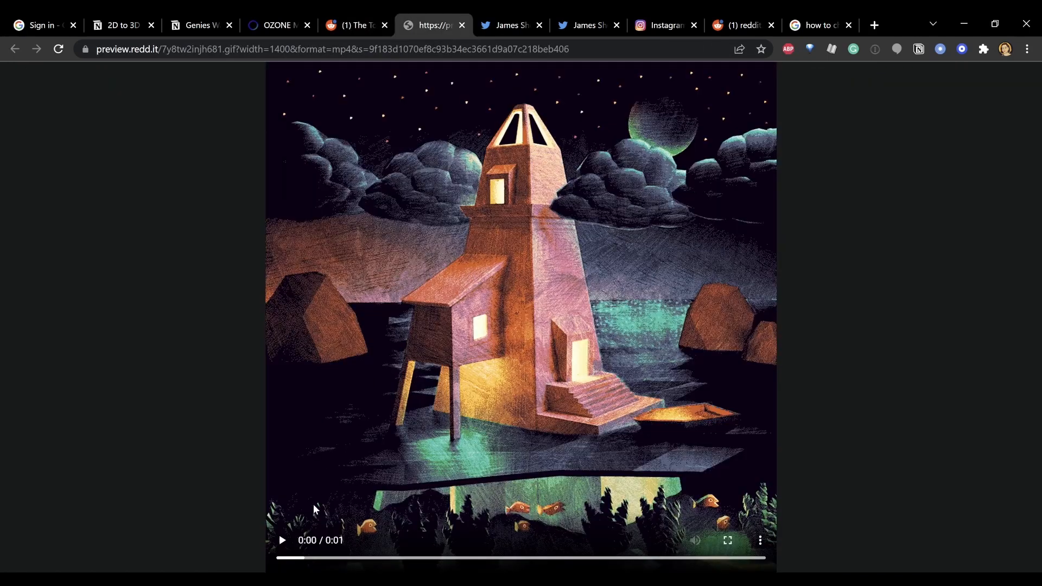
pyautogui.click(282, 540)
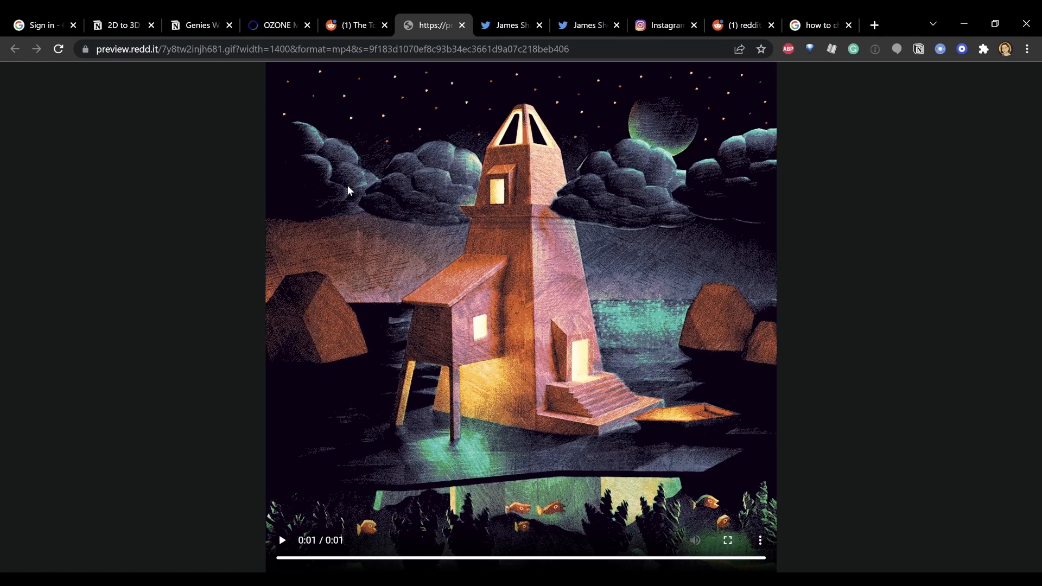
pyautogui.click(506, 24)
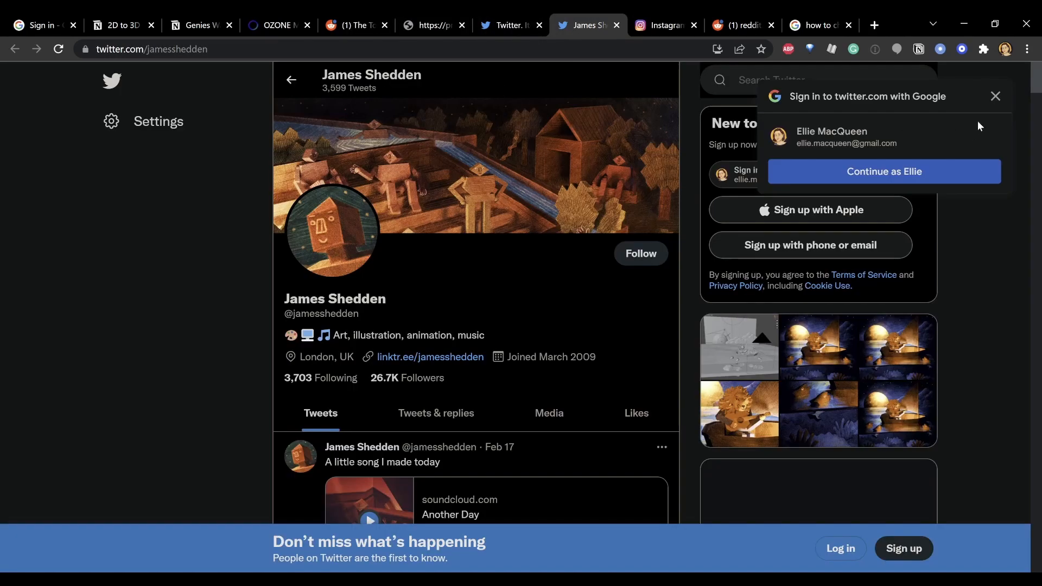
pyautogui.click(995, 98)
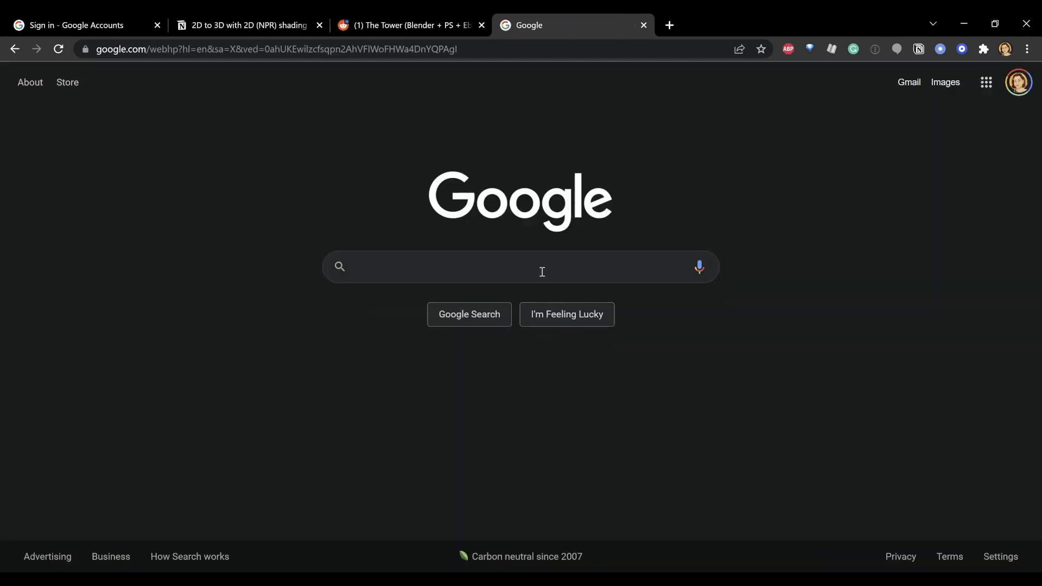
# Search Google for 'ebsynth', expand 'What is EbSynth?' and select its explanation text
pyautogui.click(540, 267)
pyautogui.write('eby')
pyautogui.press('BackSpace')
pyautogui.write('s')
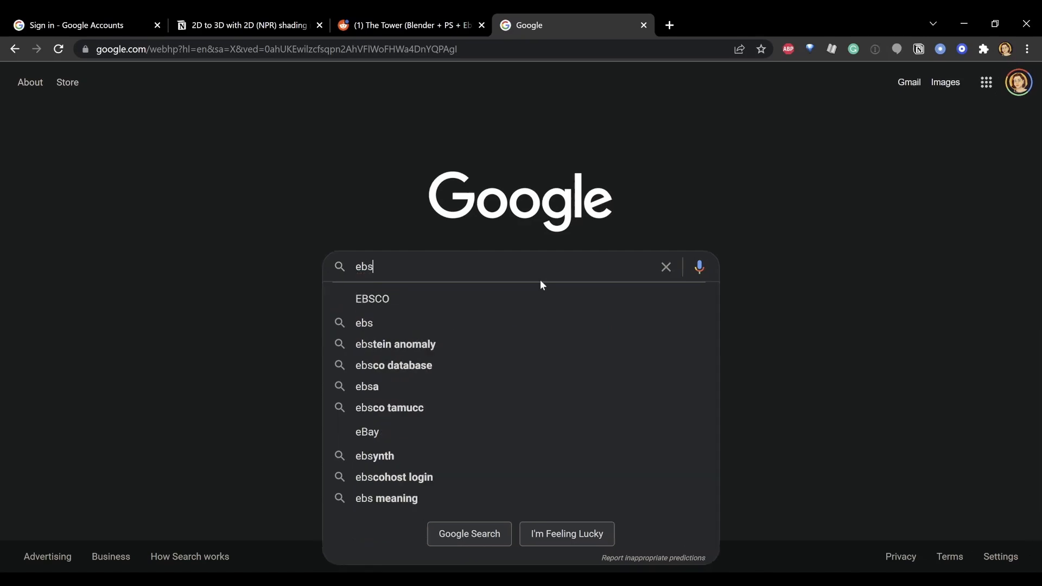
pyautogui.write('ynth')
pyautogui.press('Return')
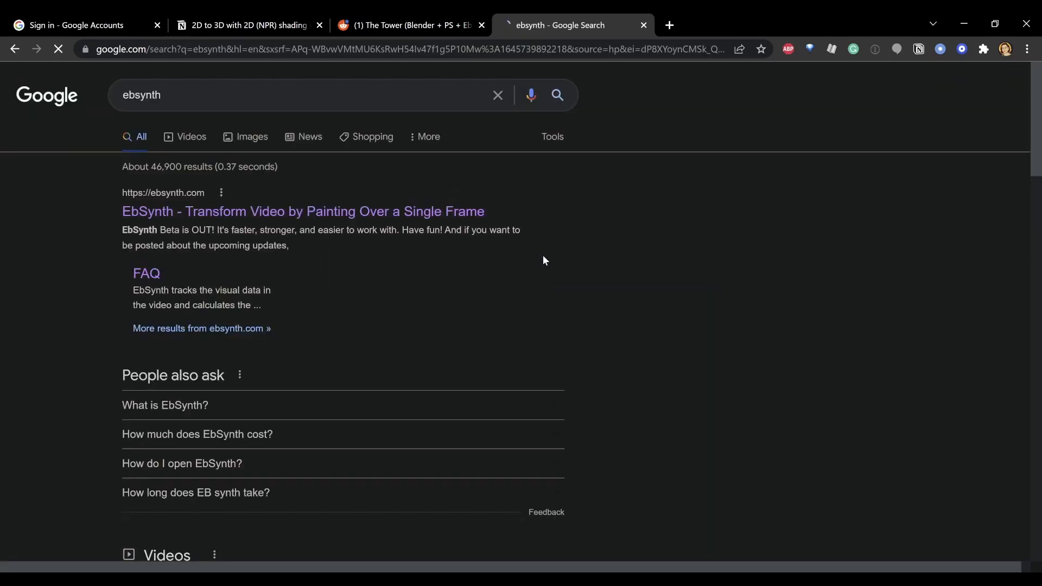
pyautogui.scroll(-1, 300, 363)
pyautogui.click(293, 338)
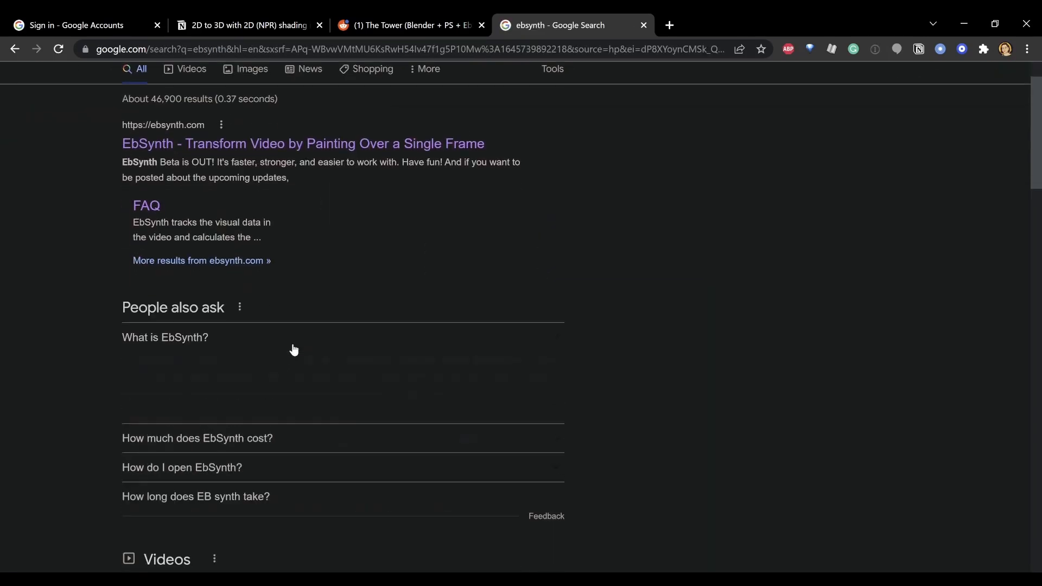
pyautogui.scroll(-2, 292, 352)
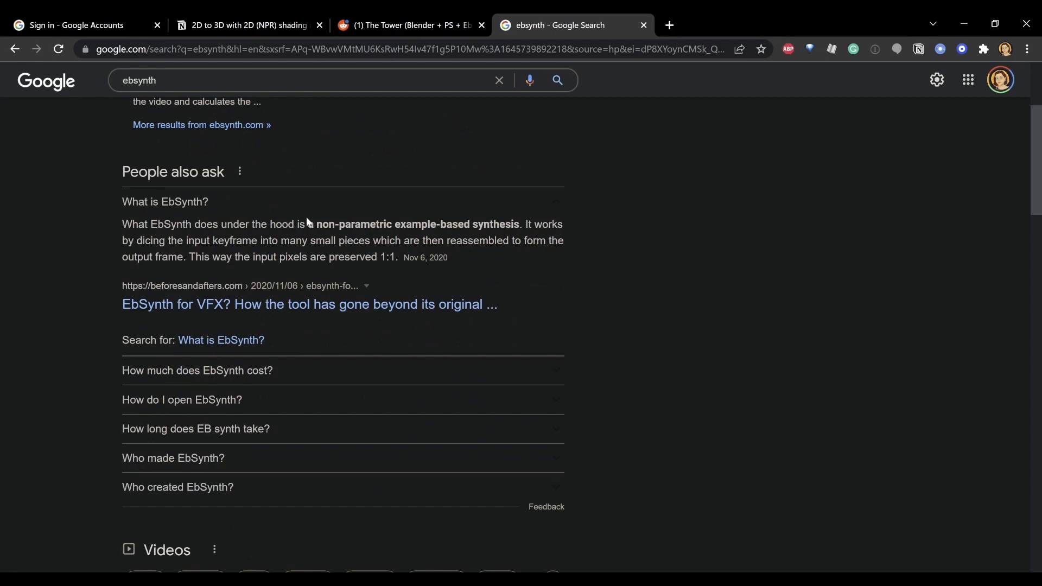
pyautogui.moveTo(493, 233); pyautogui.dragTo(546, 263)
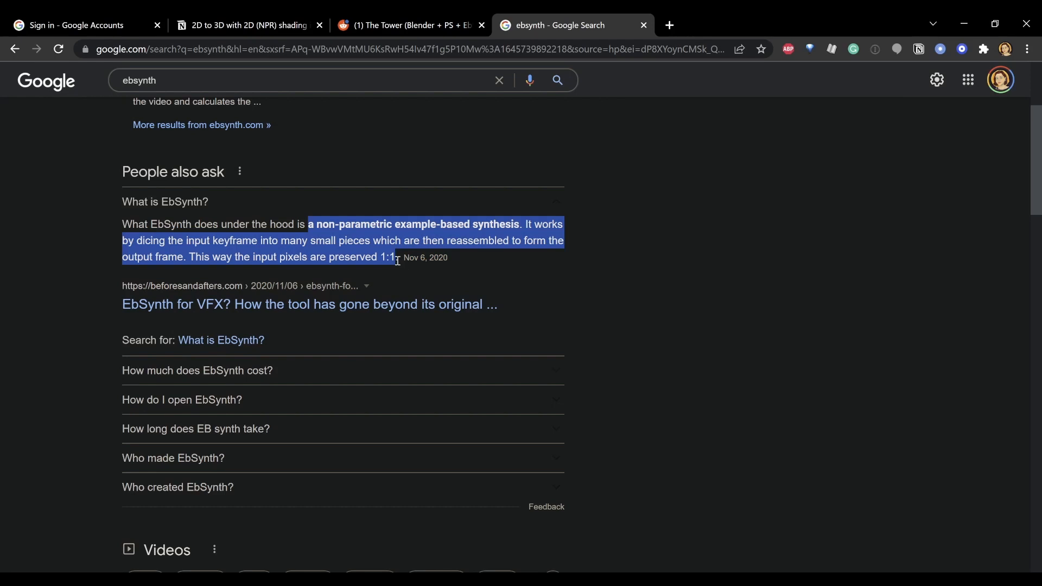
pyautogui.scroll(5, 398, 259)
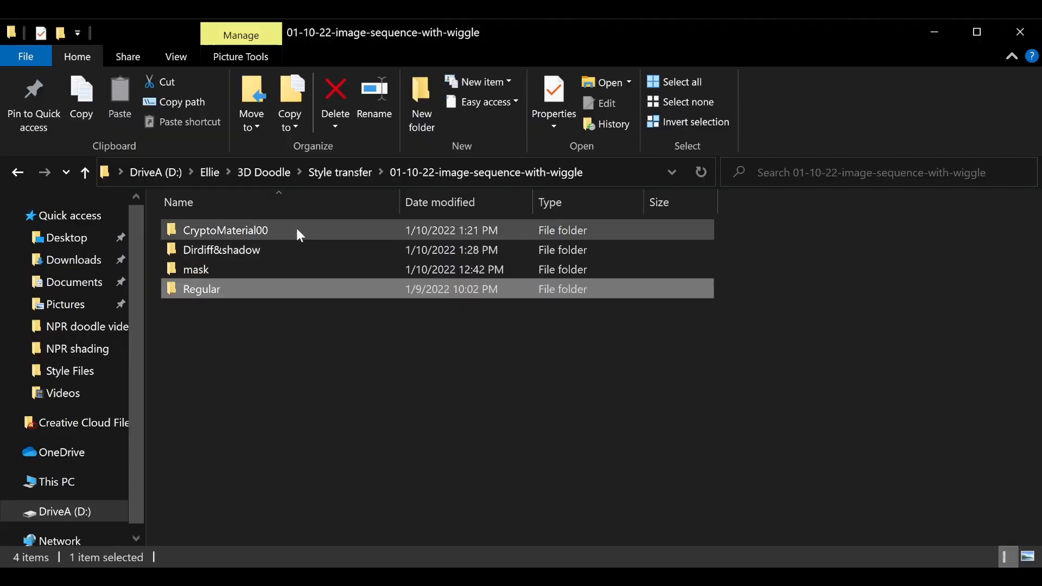
# Browse the CryptoMaterial00 folder, then the Dirdiff&shadow folder, selecting frame 00041
pyautogui.doubleClick(296, 232)
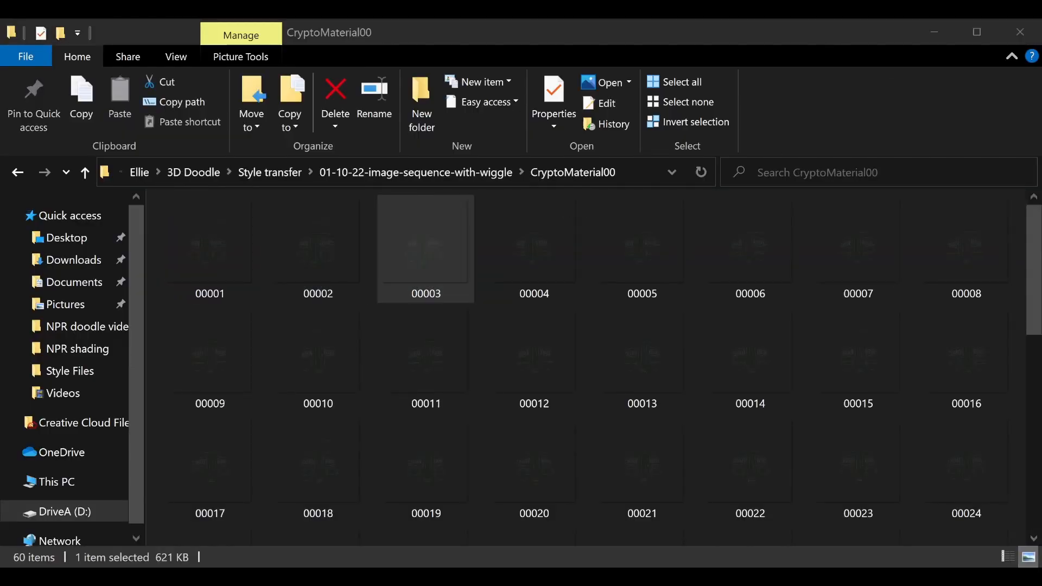
pyautogui.click(335, 173)
pyautogui.doubleClick(261, 246)
pyautogui.scroll(-5, 519, 298)
pyautogui.click(209, 269)
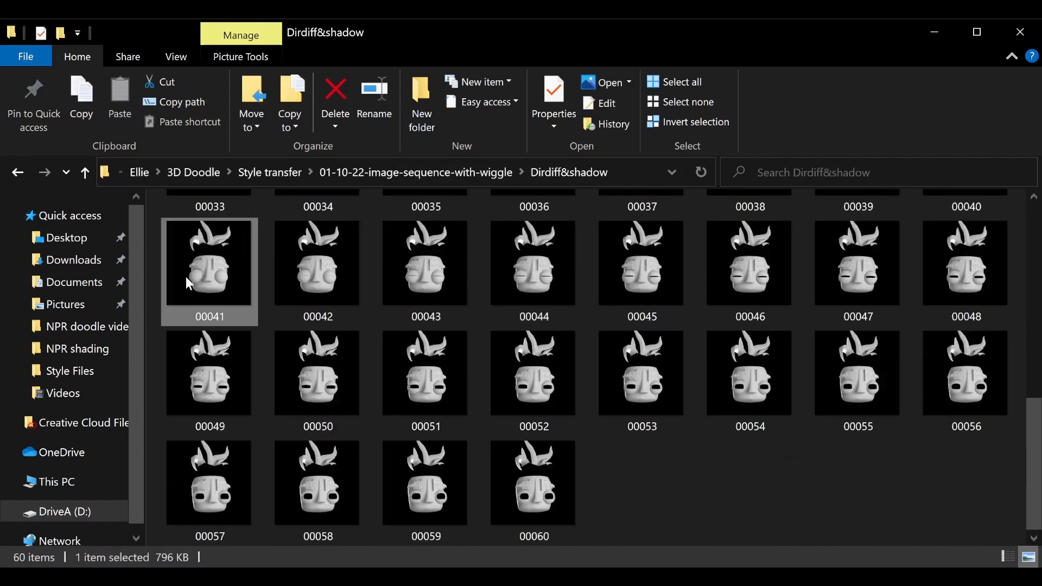
# Return to the sequence folder and browse the mask pass frames
pyautogui.click(894, 65)
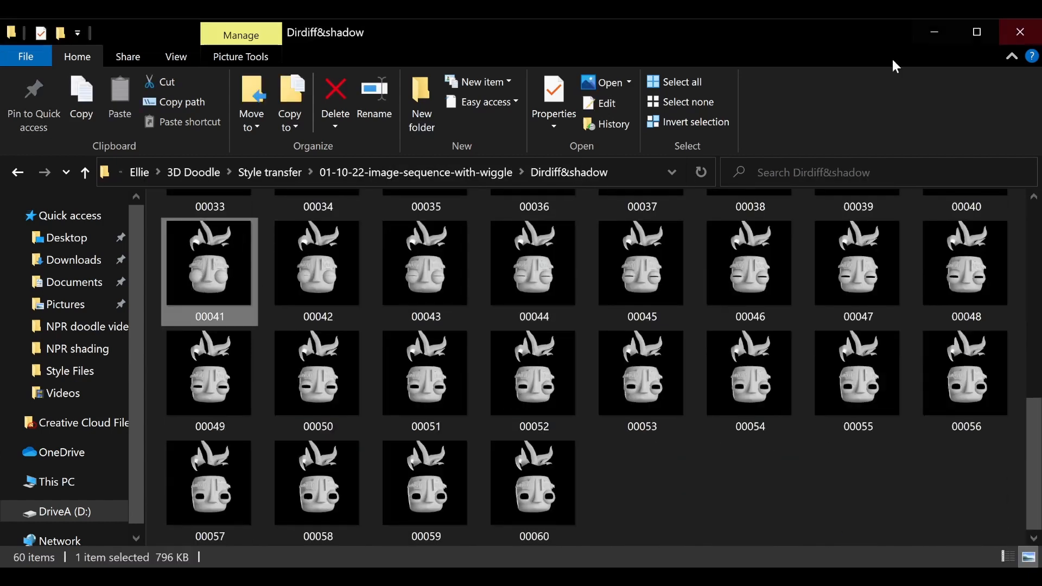
pyautogui.click(416, 172)
pyautogui.doubleClick(259, 266)
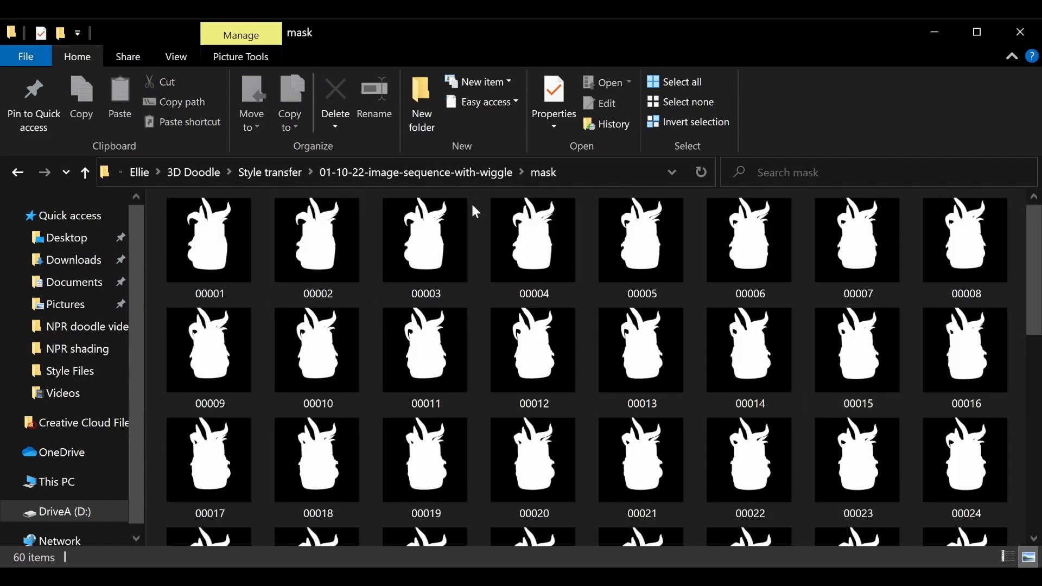
# View the Regular pass folder, then compare the head composite with the AO, eye and pass layers hidden and restored
pyautogui.hotkey('alt', 'Left')
pyautogui.doubleClick(202, 289)
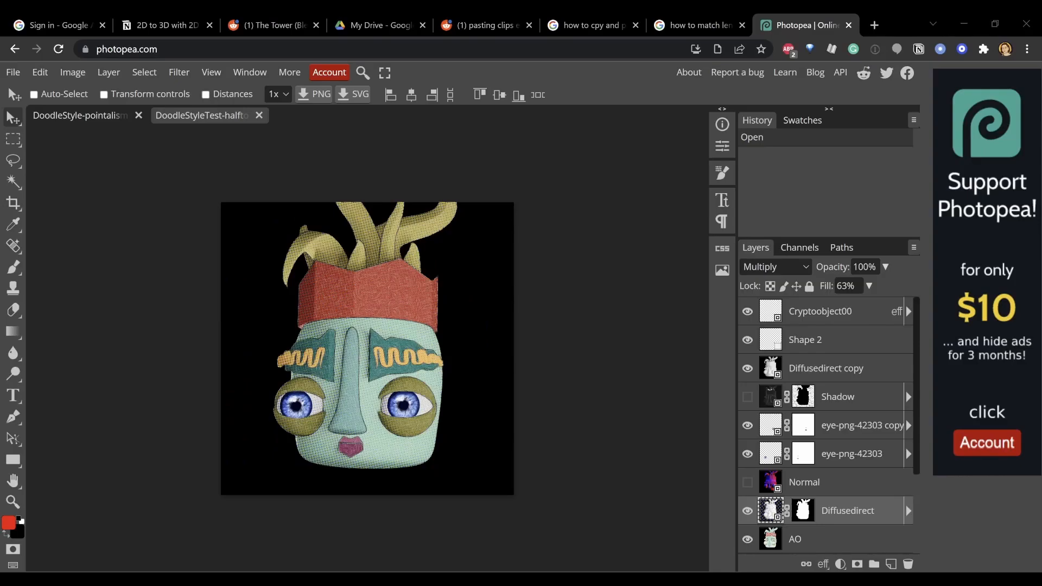
pyautogui.click(747, 539)
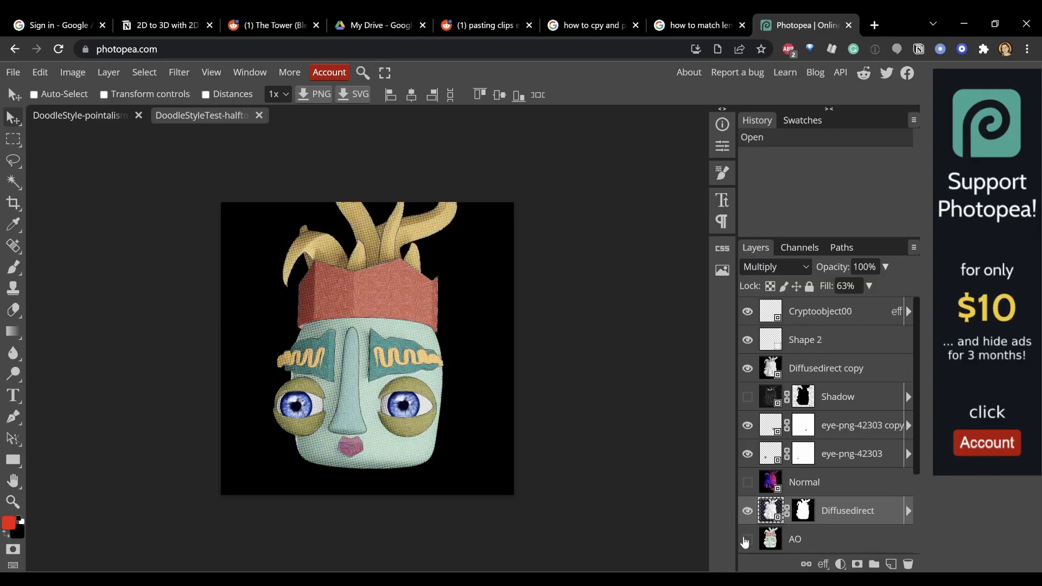
pyautogui.click(747, 510)
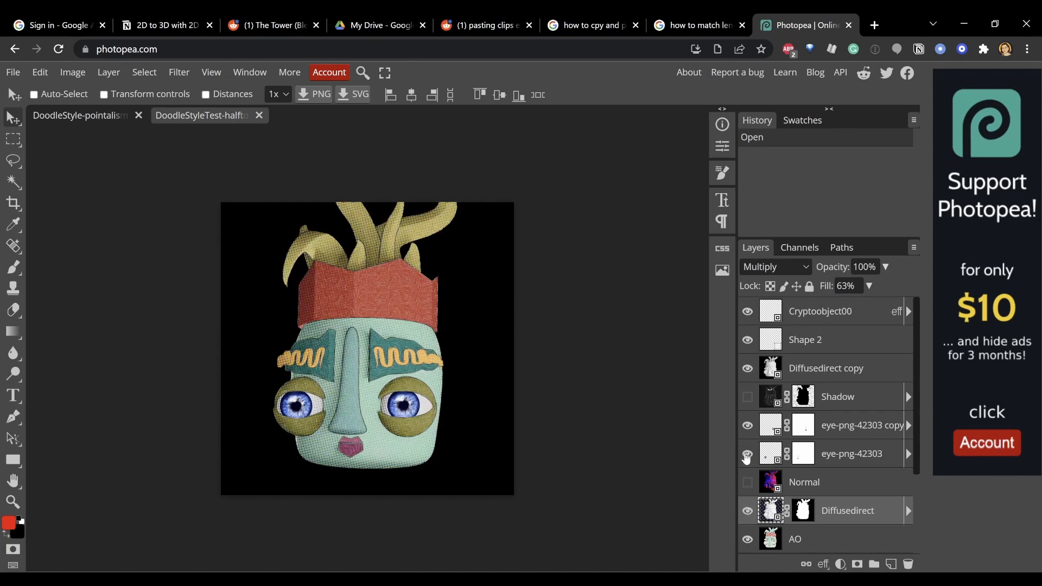
pyautogui.click(747, 368)
pyautogui.scroll(-3, 756, 413)
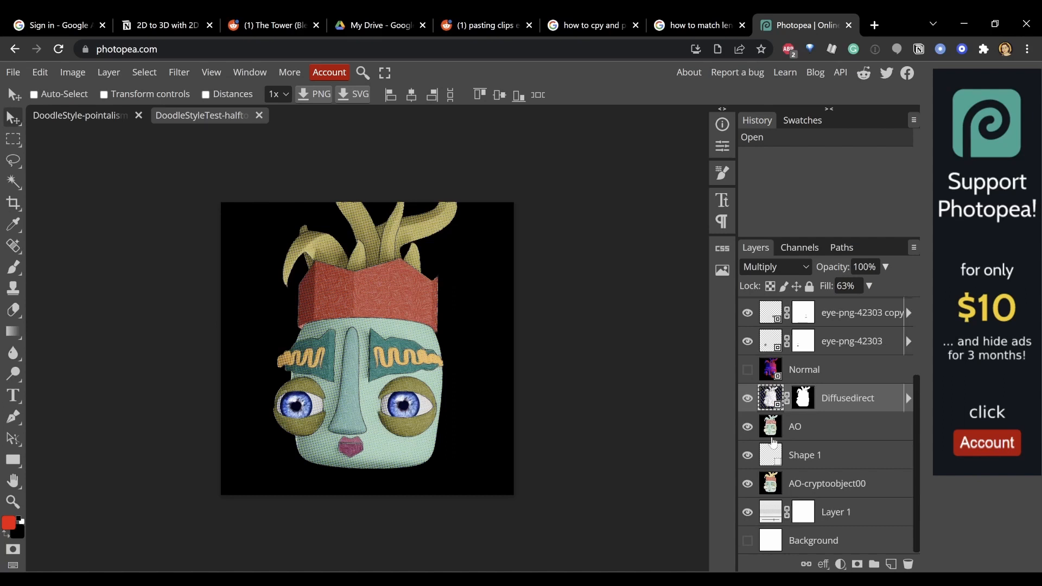
pyautogui.click(748, 511)
pyautogui.click(748, 425)
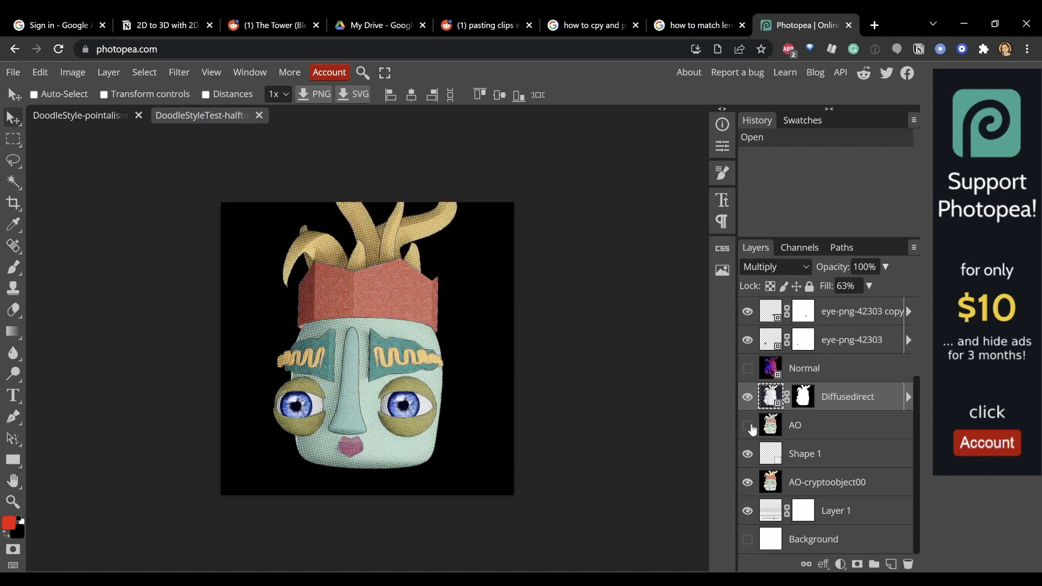
# Switch to the second head composite and compare it with layer 00057 and another layer hidden
pyautogui.click(200, 114)
pyautogui.click(747, 397)
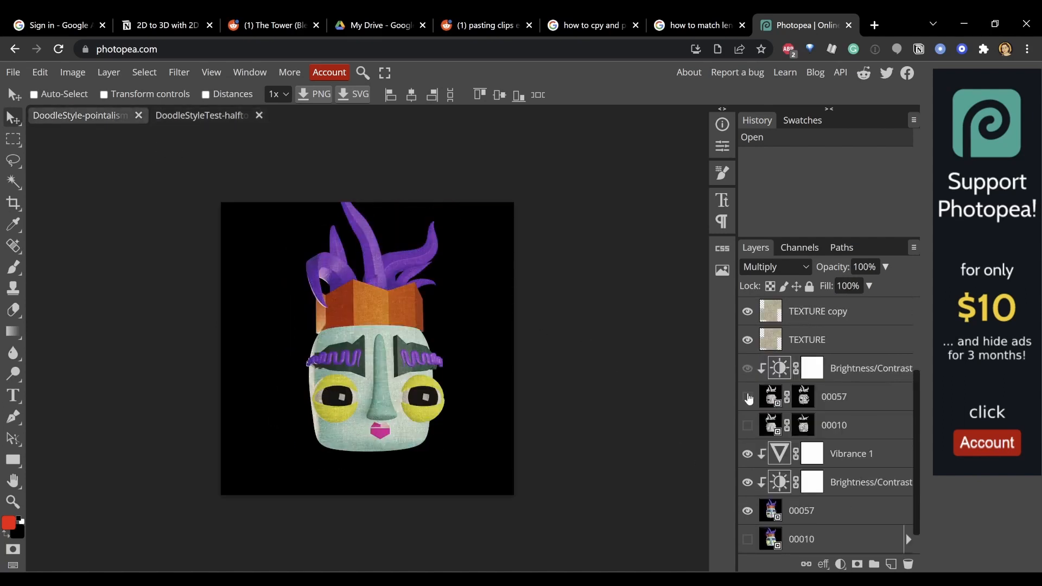
pyautogui.click(748, 521)
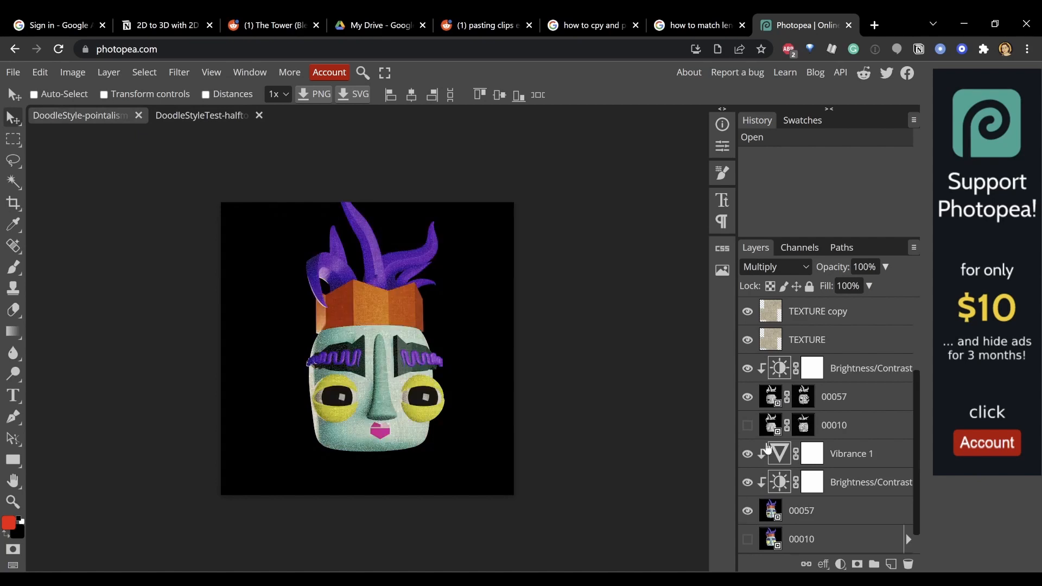
pyautogui.scroll(3, 746, 384)
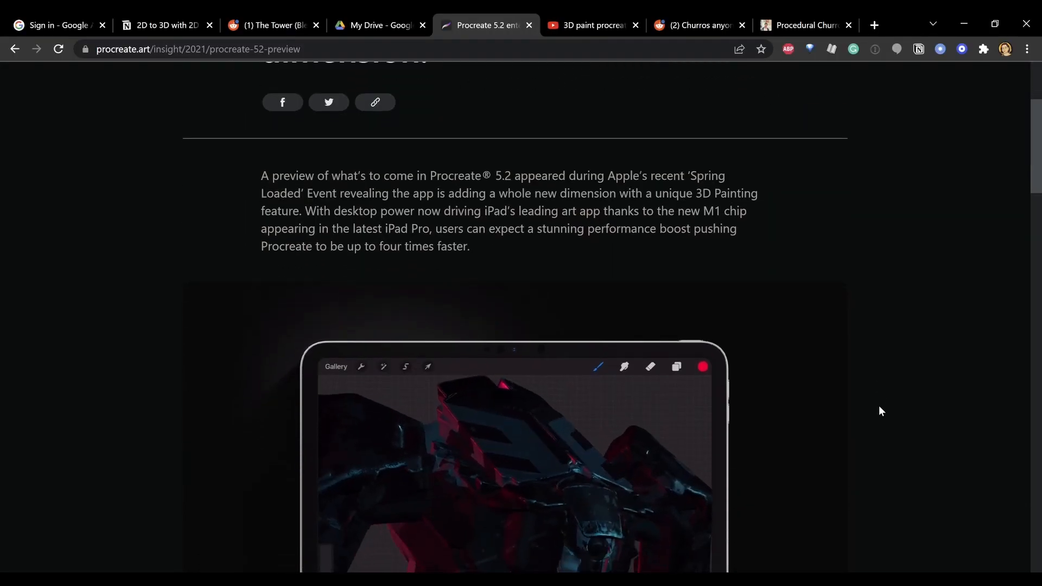
pyautogui.scroll(-2, 879, 406)
pyautogui.scroll(-2, 879, 406)
pyautogui.scroll(-2, 878, 406)
pyautogui.scroll(-2, 879, 406)
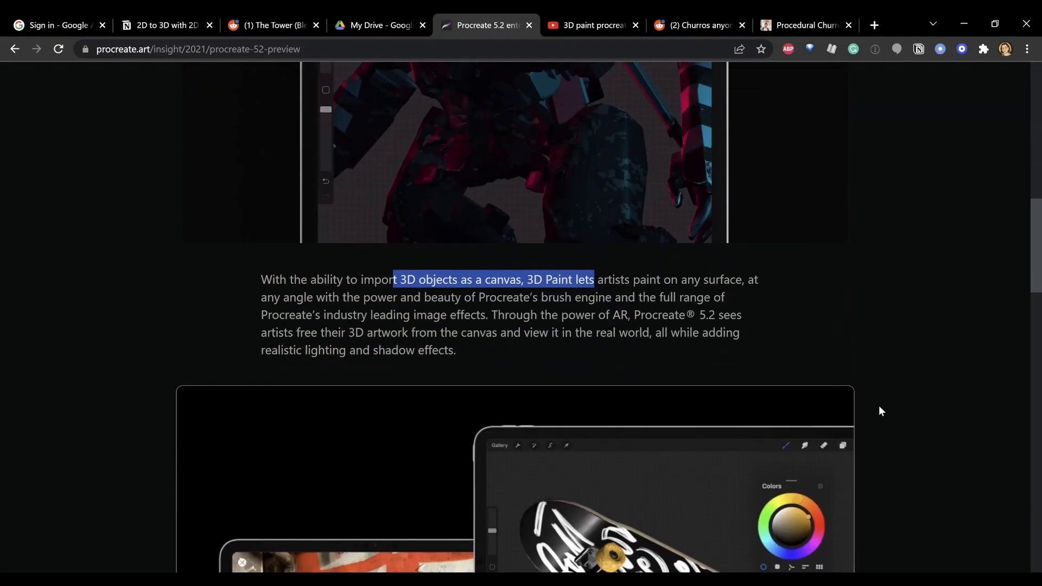
pyautogui.scroll(-1, 879, 407)
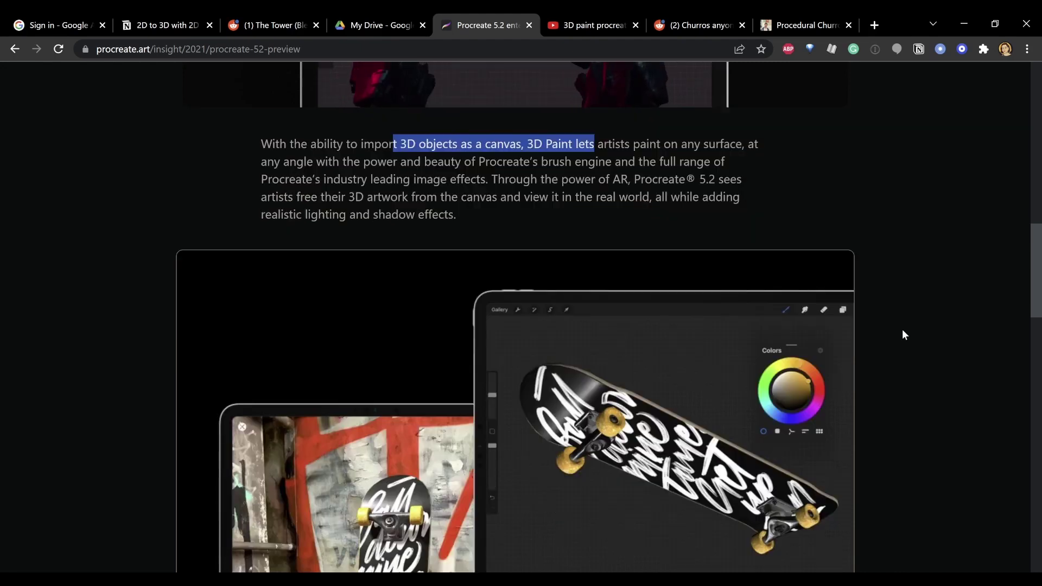
# Clear the highlighted text in the Procreate 5.2 preview article
pyautogui.click(902, 329)
pyautogui.scroll(-4, 902, 329)
pyautogui.scroll(-3, 902, 329)
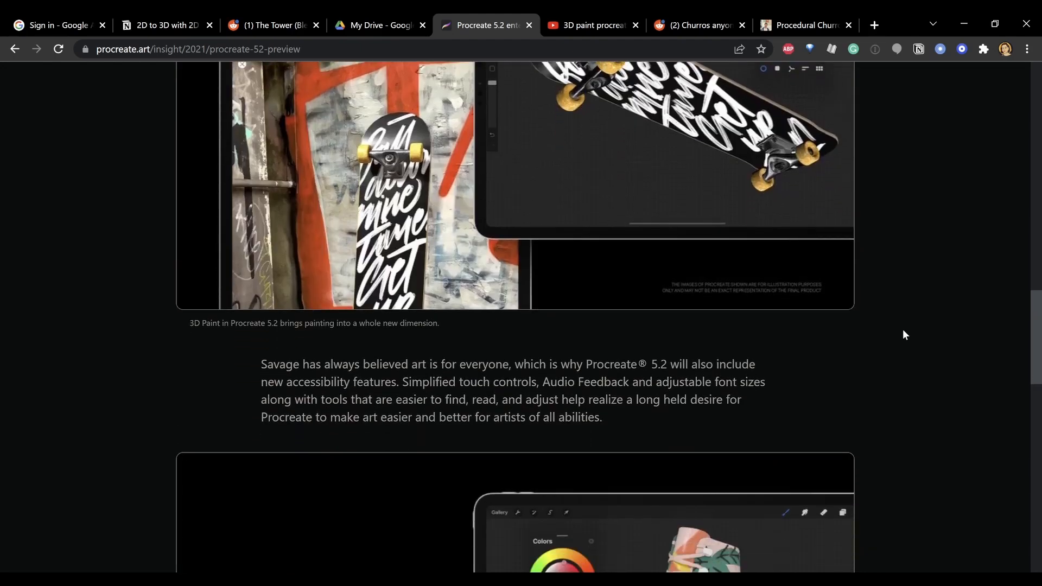
pyautogui.scroll(-3, 903, 329)
pyautogui.scroll(-2, 903, 329)
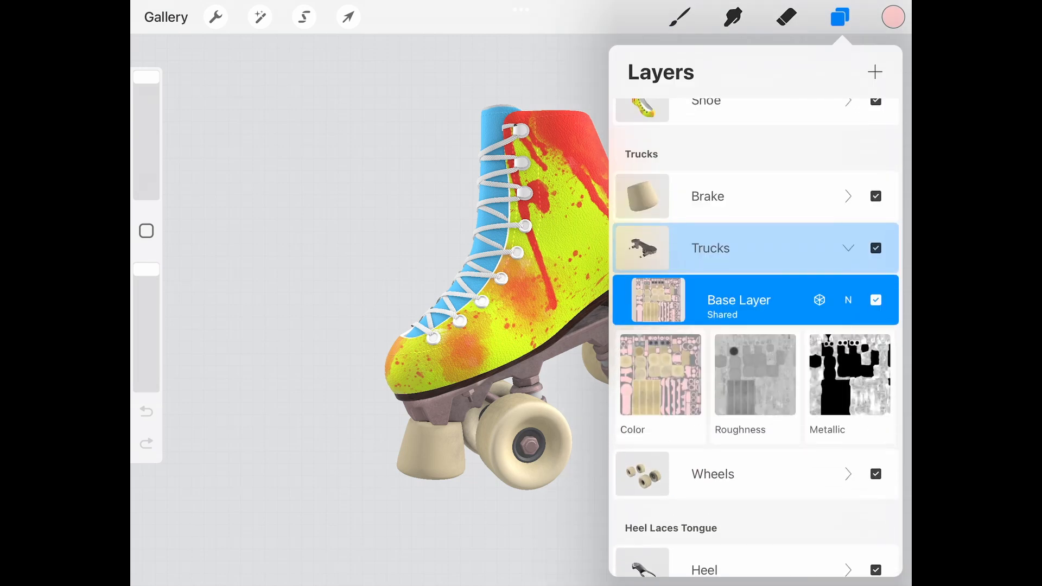
# View the roller skate trucks' Color texture as a flat 2D map
pyautogui.click(661, 383)
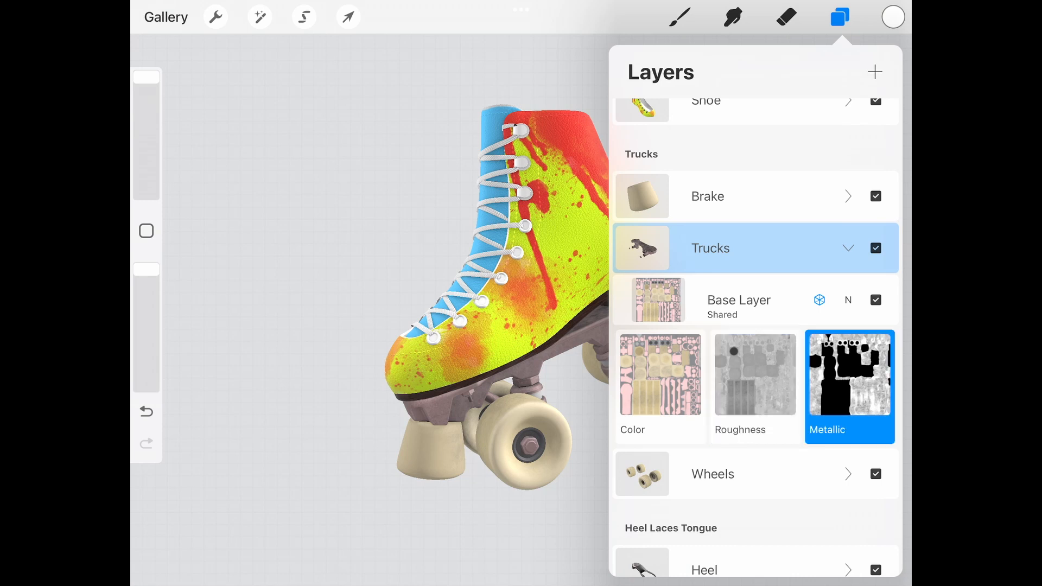
pyautogui.click(661, 374)
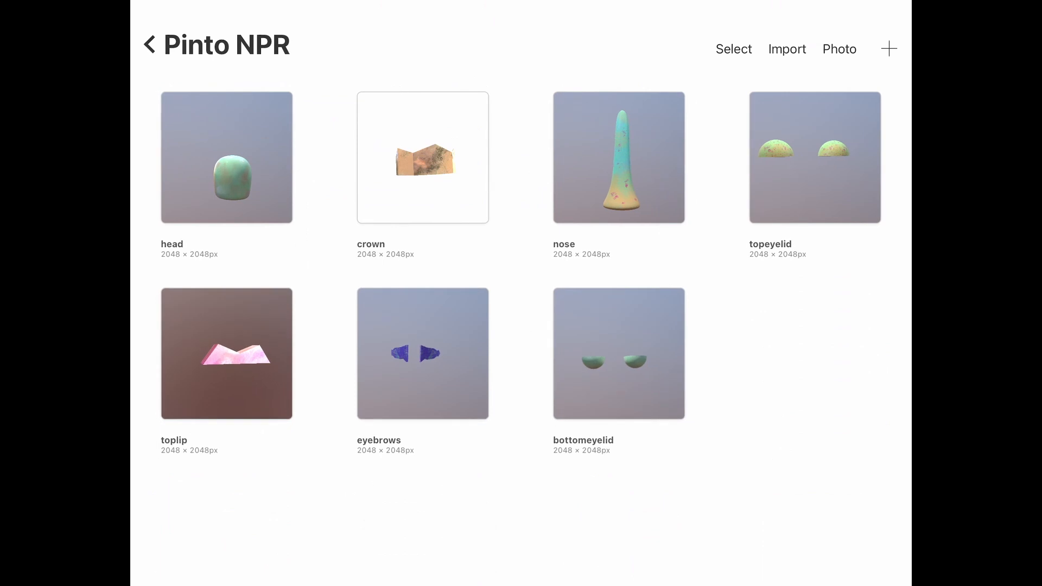
# Open the head model from the Pinto NPR gallery
pyautogui.click(227, 156)
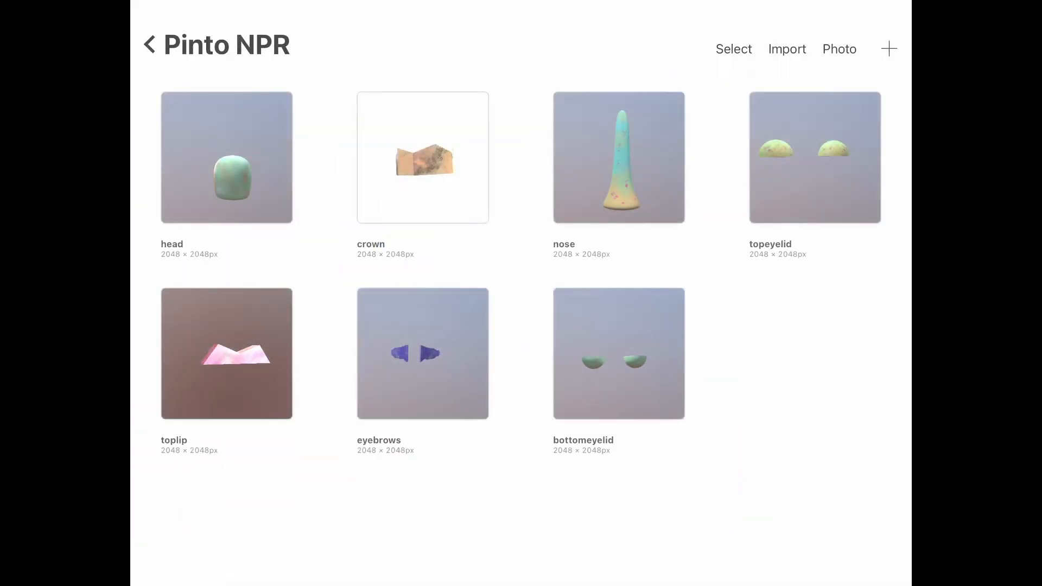
# In Lighting Studio, move the head's lower light off to the right and confirm with Done
pyautogui.click(226, 157)
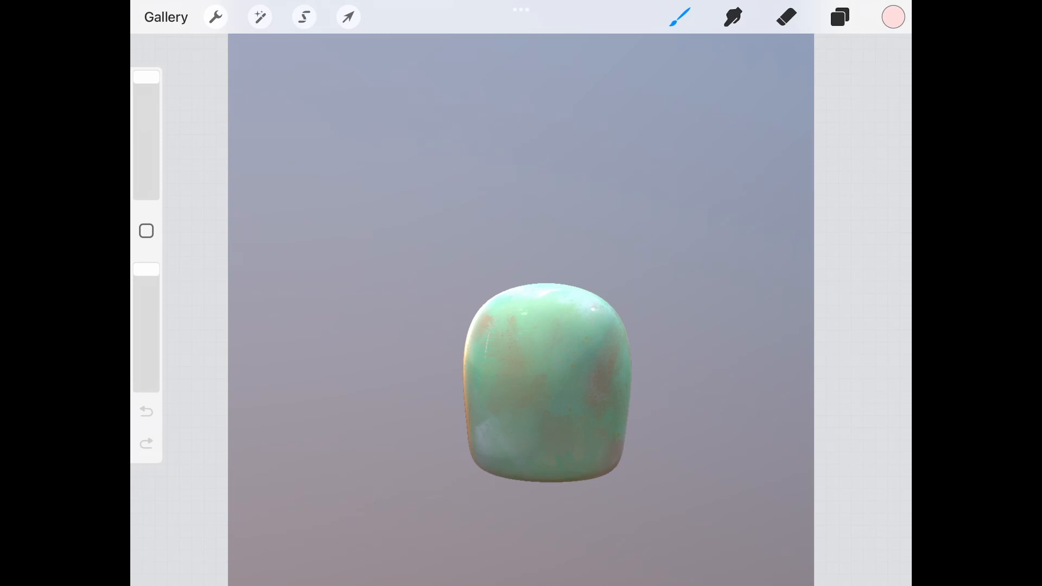
pyautogui.click(216, 17)
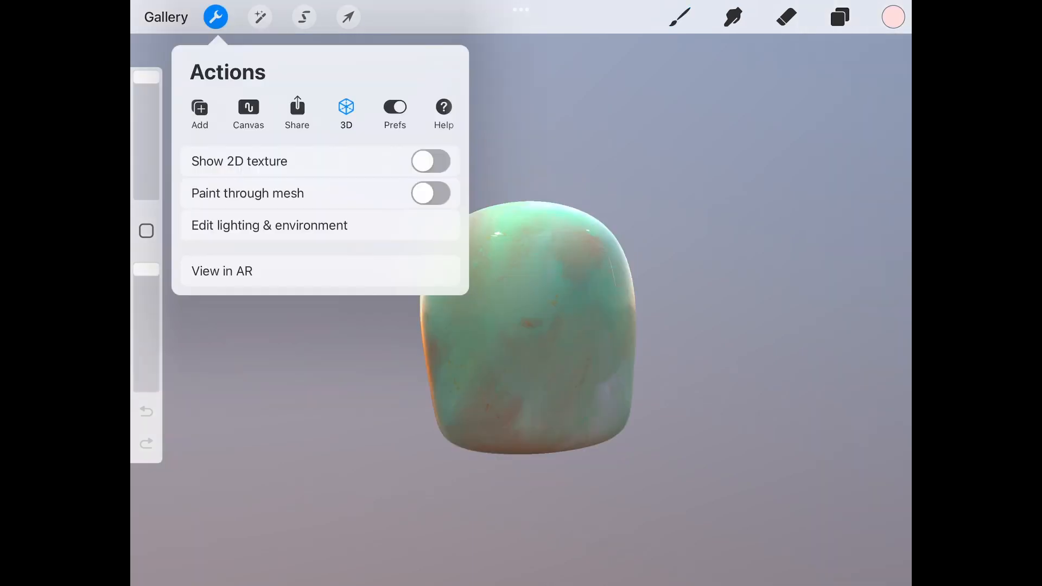
pyautogui.click(269, 226)
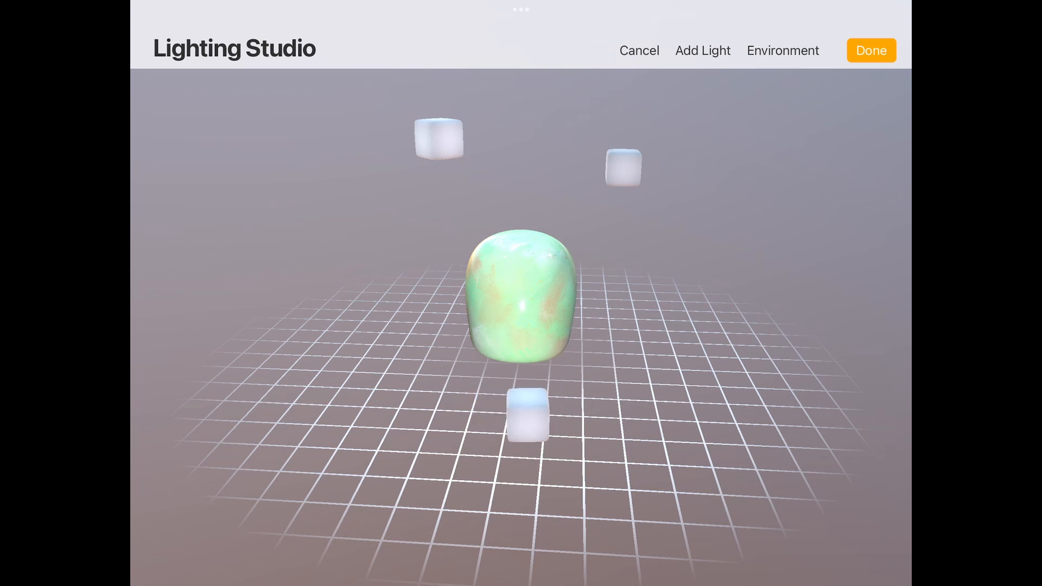
pyautogui.moveTo(493, 419); pyautogui.dragTo(613, 411)
pyautogui.click(872, 50)
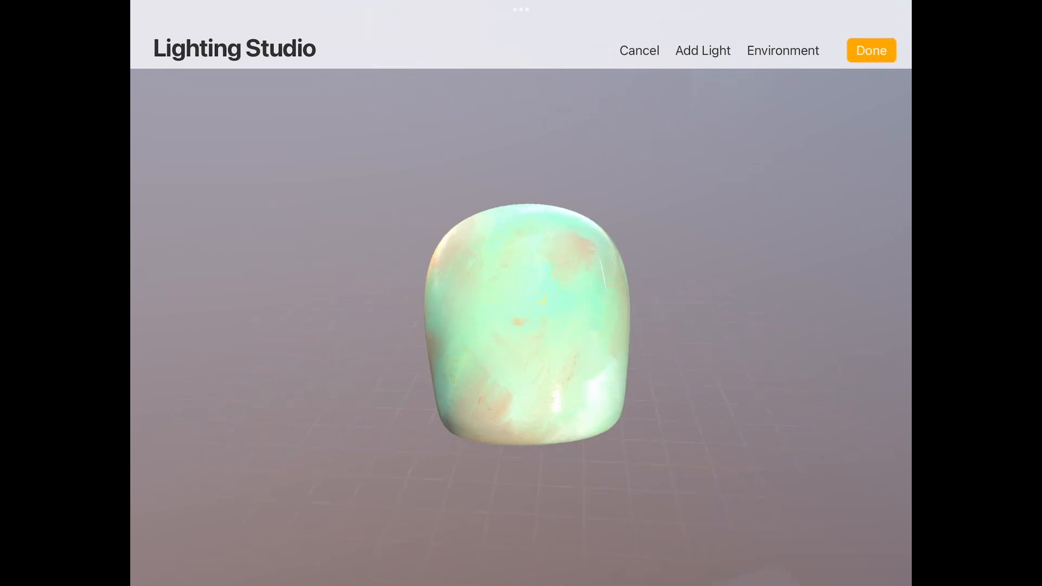
# Select the head material's Metallic map and show it as a flat 2D texture
pyautogui.click(841, 17)
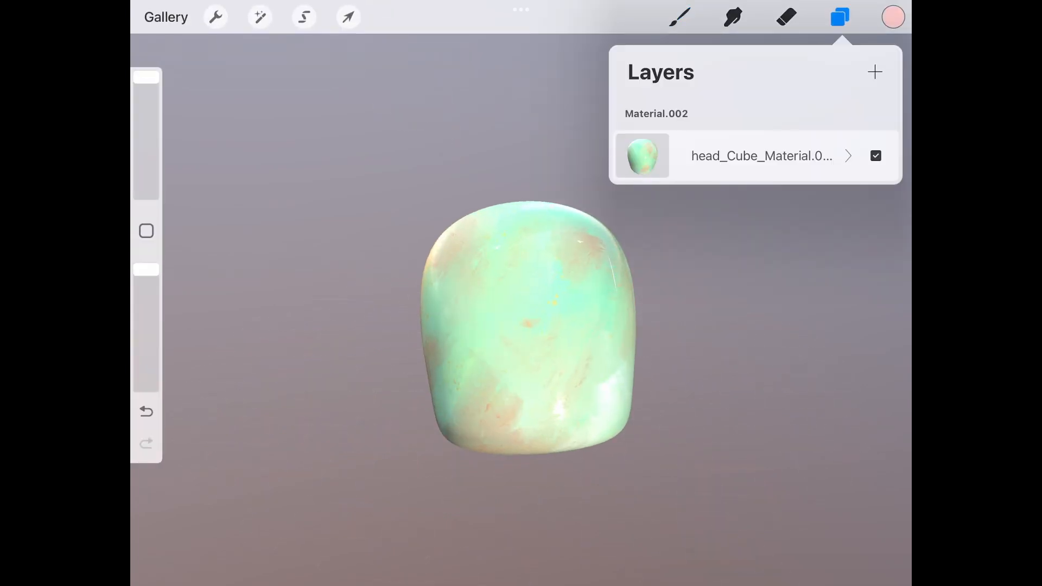
pyautogui.click(758, 155)
pyautogui.click(738, 208)
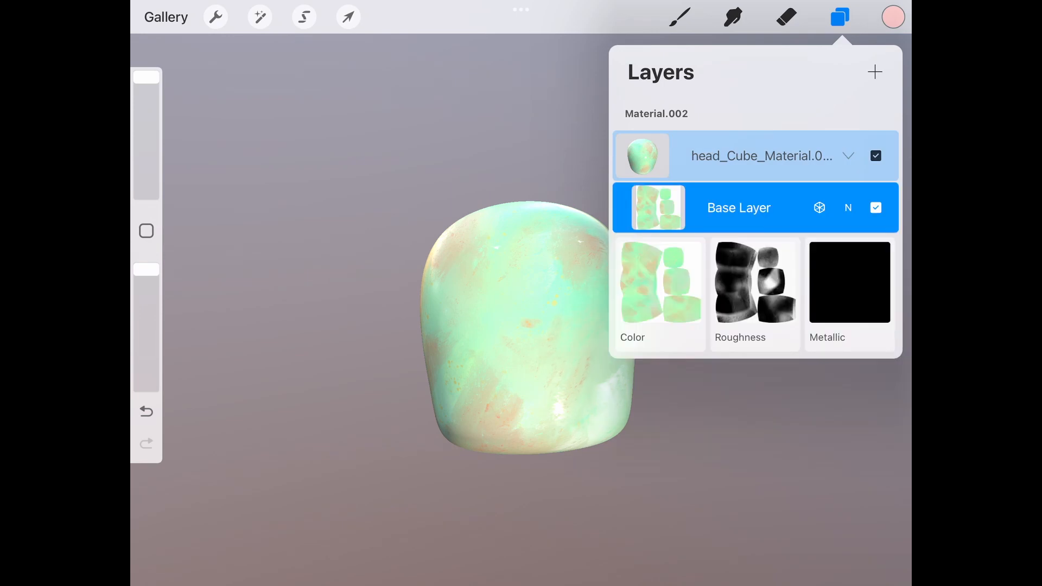
pyautogui.click(850, 294)
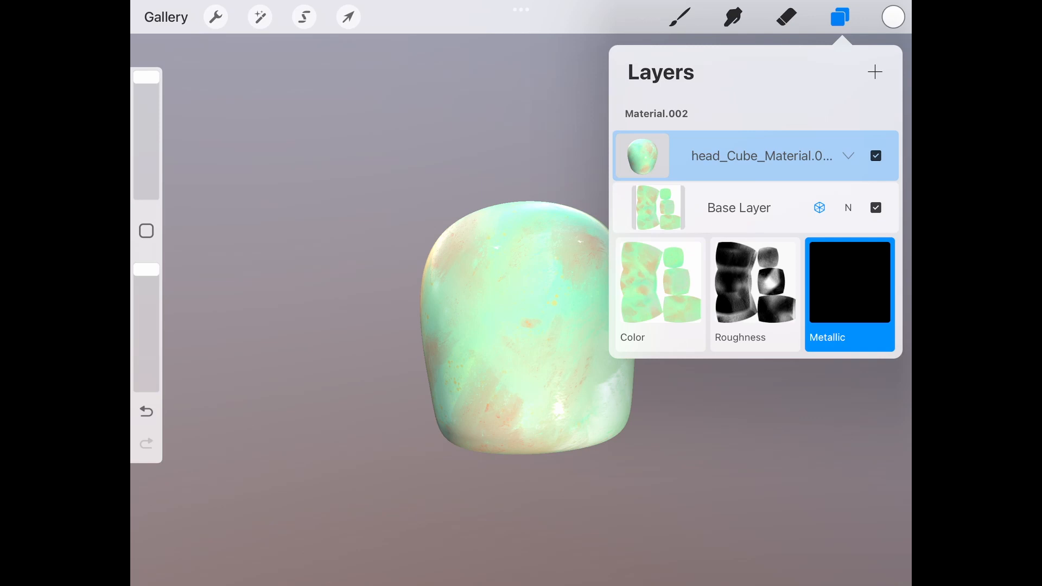
pyautogui.click(216, 17)
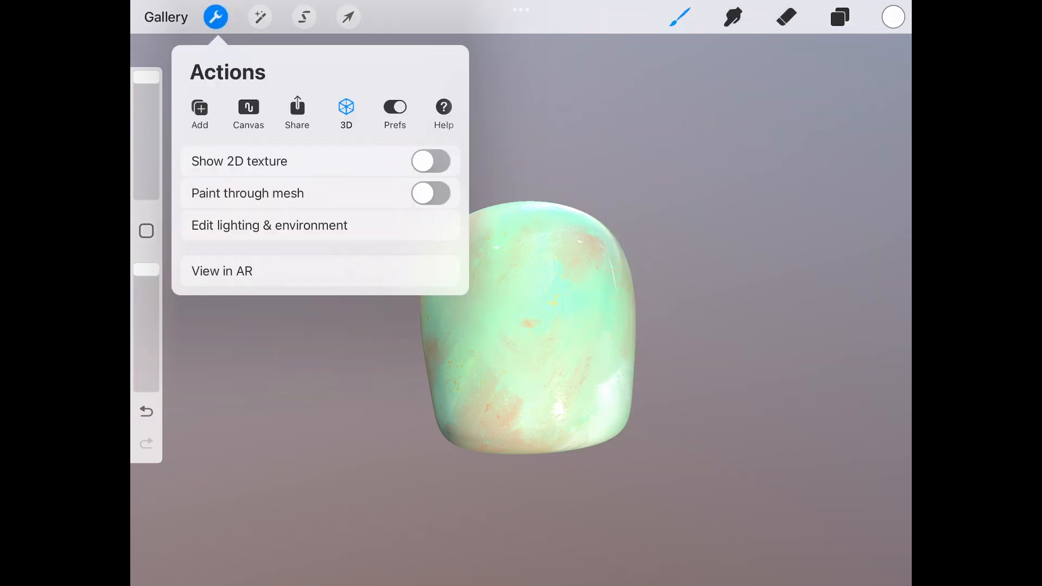
pyautogui.click(430, 161)
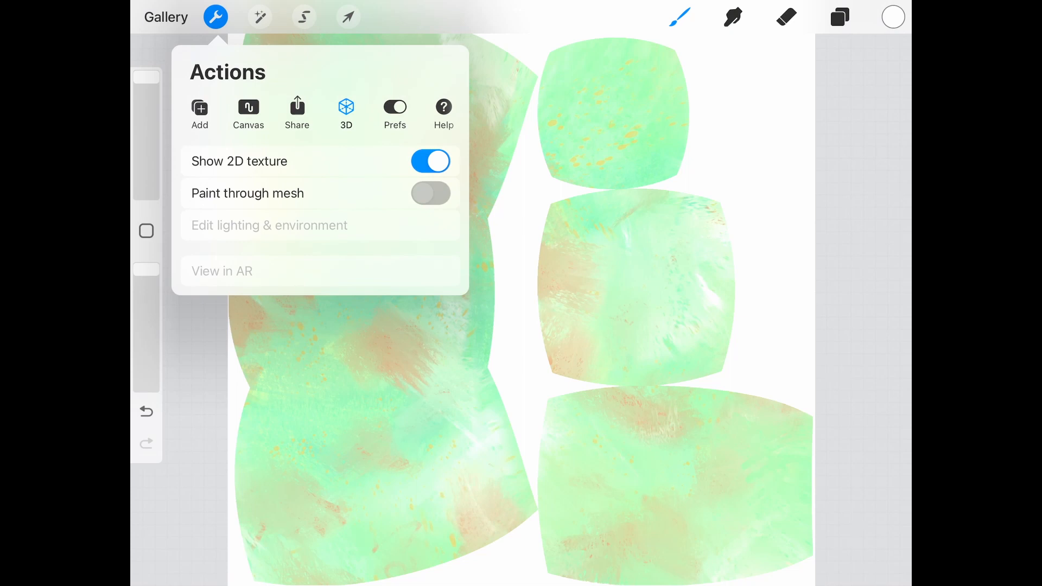
# Fill the Metallic map white and inspect the now-reflective head from several angles in 3D
pyautogui.click(839, 18)
pyautogui.click(863, 244)
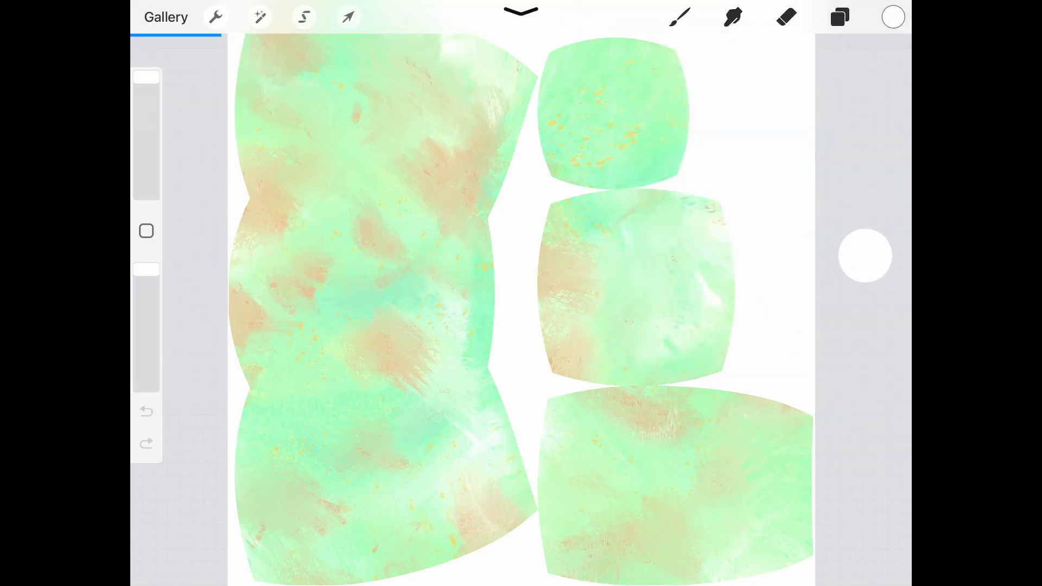
pyautogui.click(619, 325)
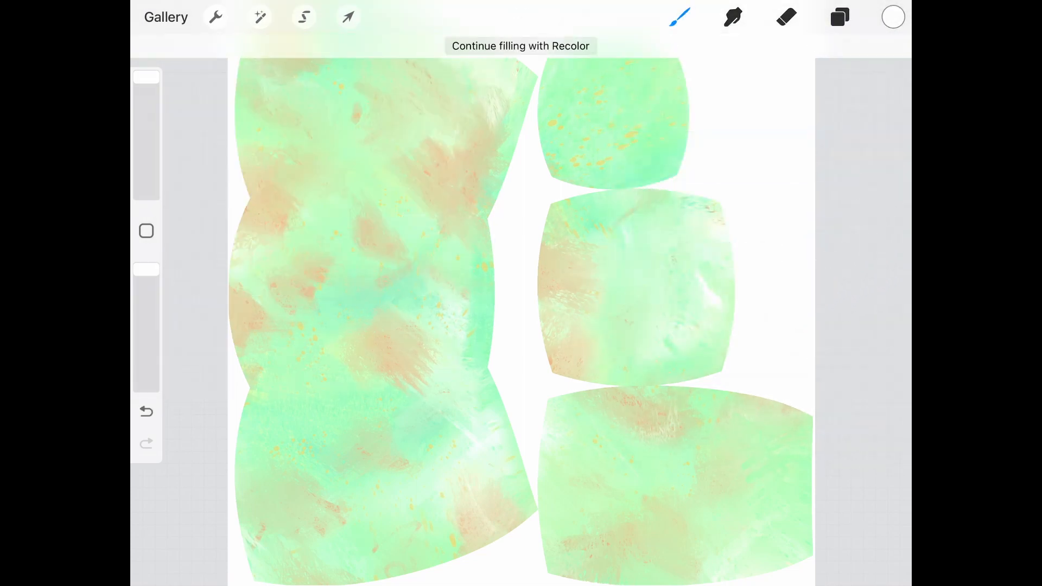
pyautogui.click(216, 17)
pyautogui.click(431, 161)
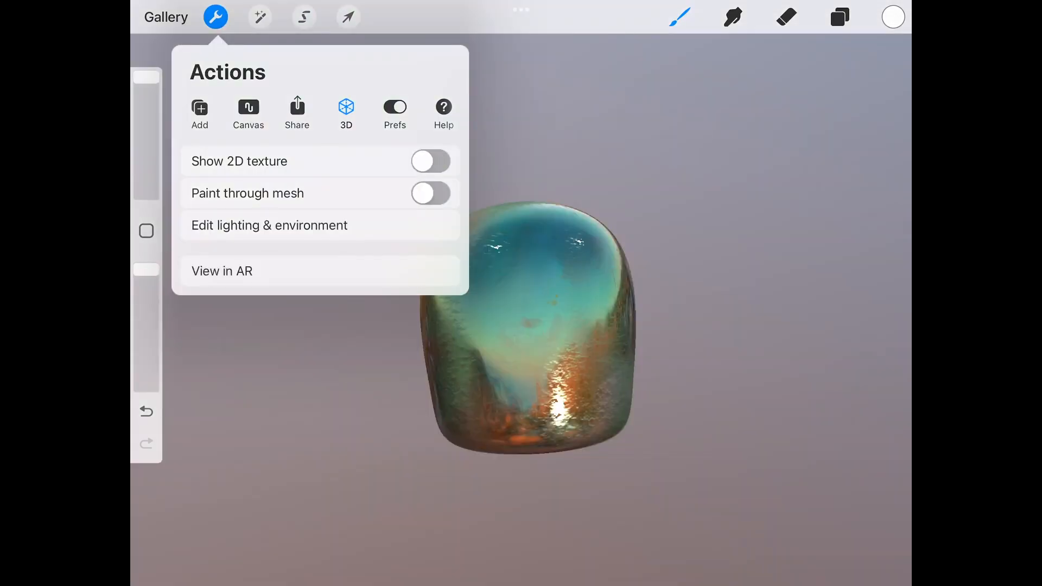
pyautogui.click(652, 326)
pyautogui.moveTo(522, 326); pyautogui.dragTo(570, 366)
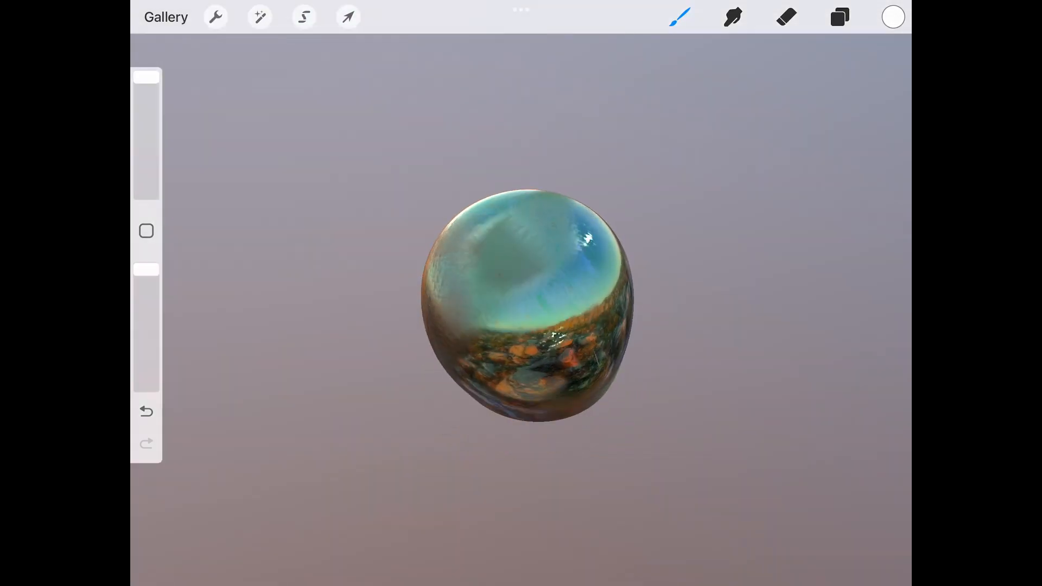
pyautogui.moveTo(522, 326); pyautogui.dragTo(571, 310)
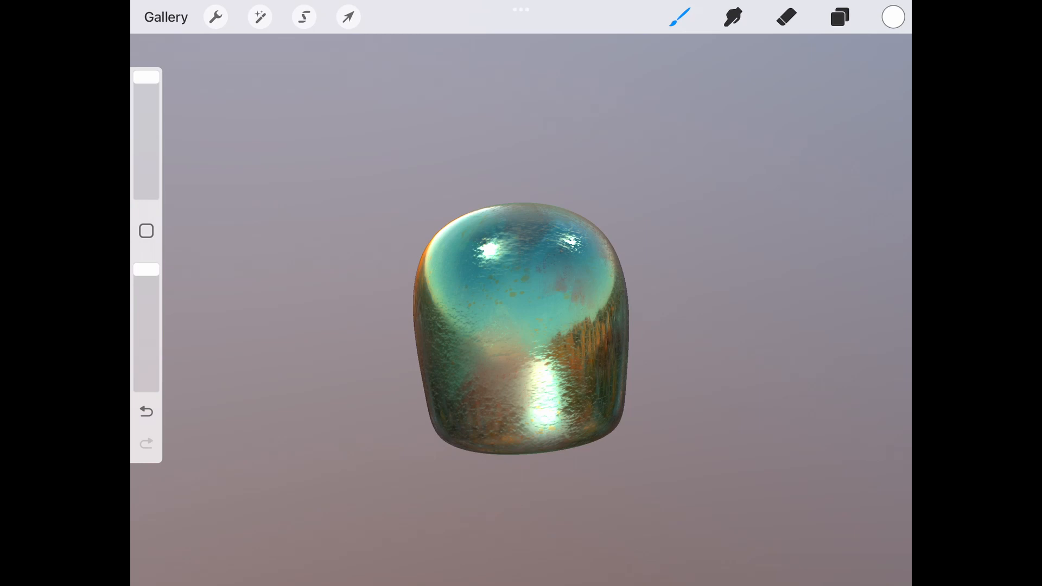
# Return to the flat texture view and choose black as the paint colour
pyautogui.click(216, 17)
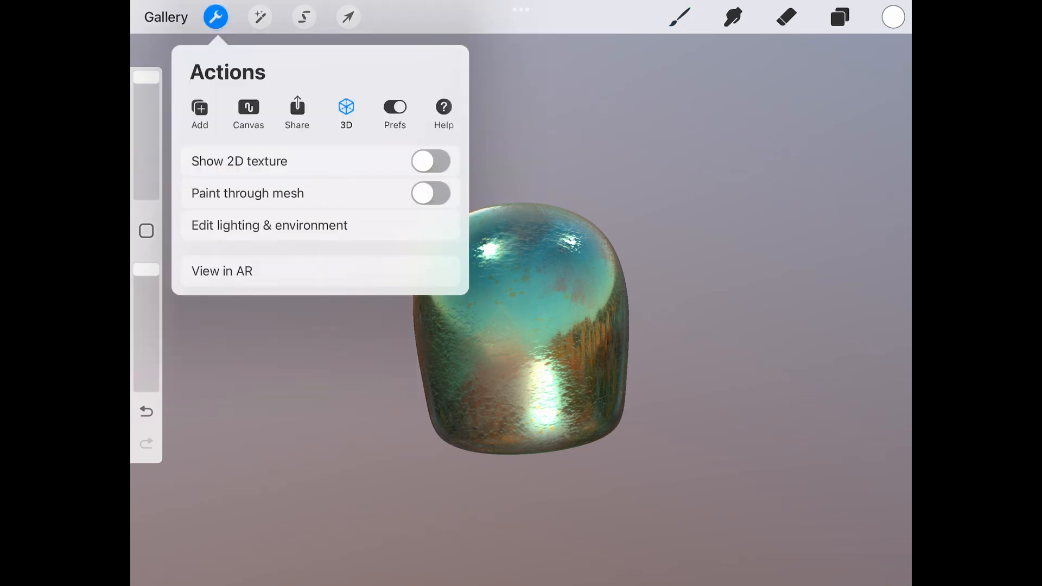
pyautogui.click(430, 161)
pyautogui.click(839, 18)
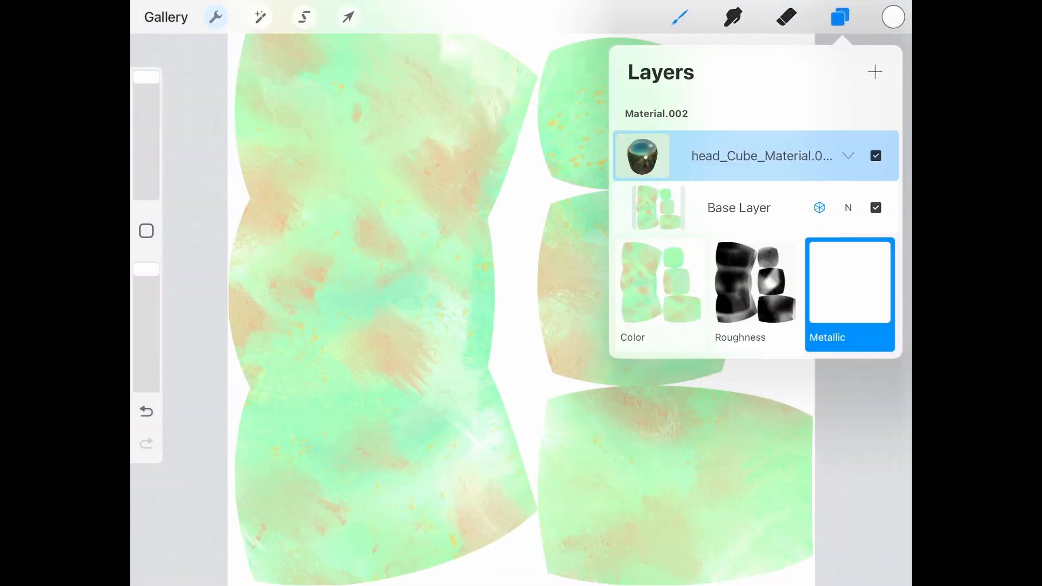
pyautogui.click(894, 18)
pyautogui.moveTo(749, 253); pyautogui.dragTo(893, 330)
pyautogui.click(681, 17)
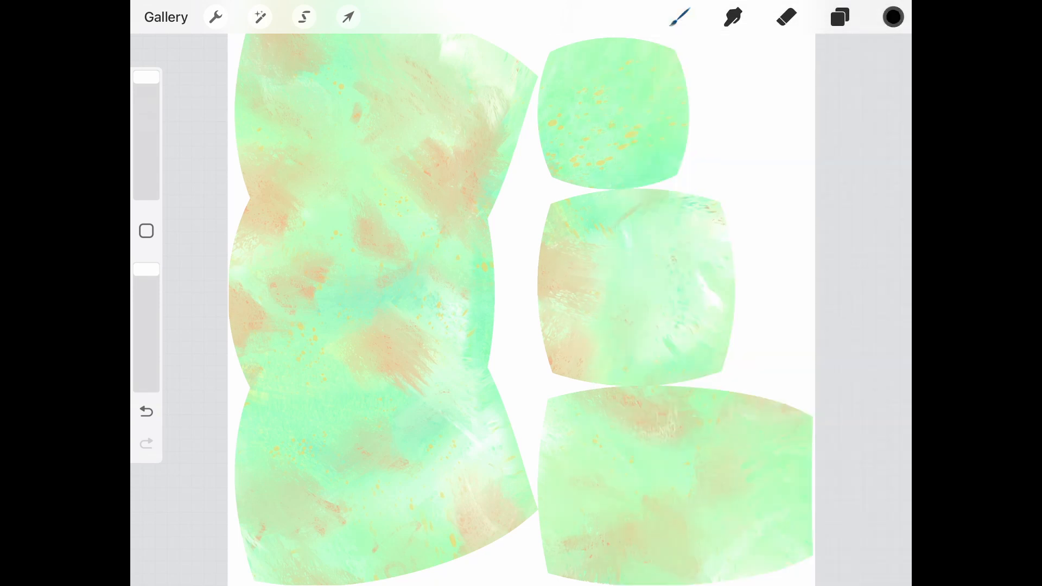
pyautogui.click(840, 17)
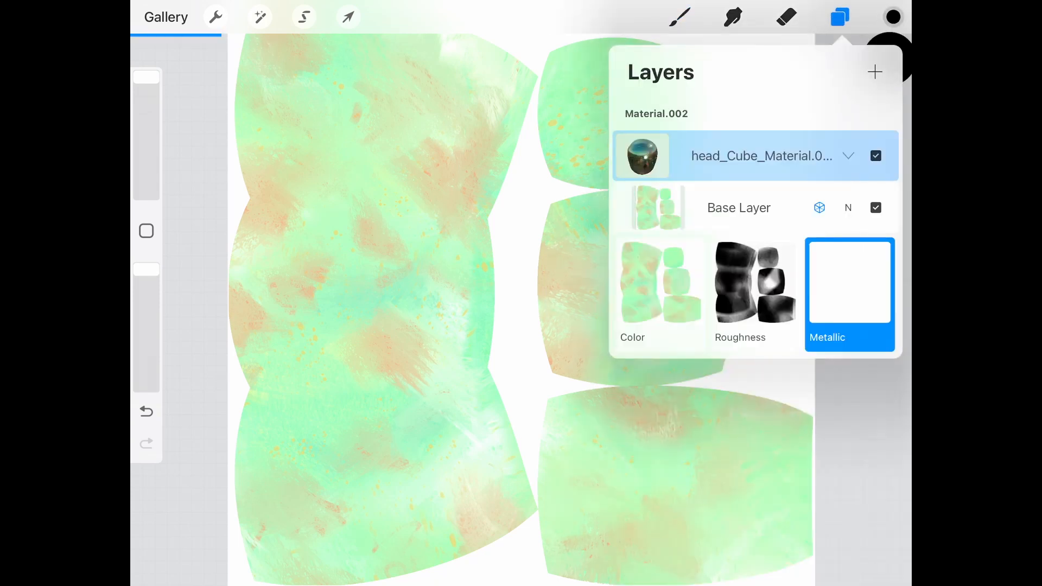
# Scribble pink face marks across the head's front, then pick black as the colour
pyautogui.click(840, 297)
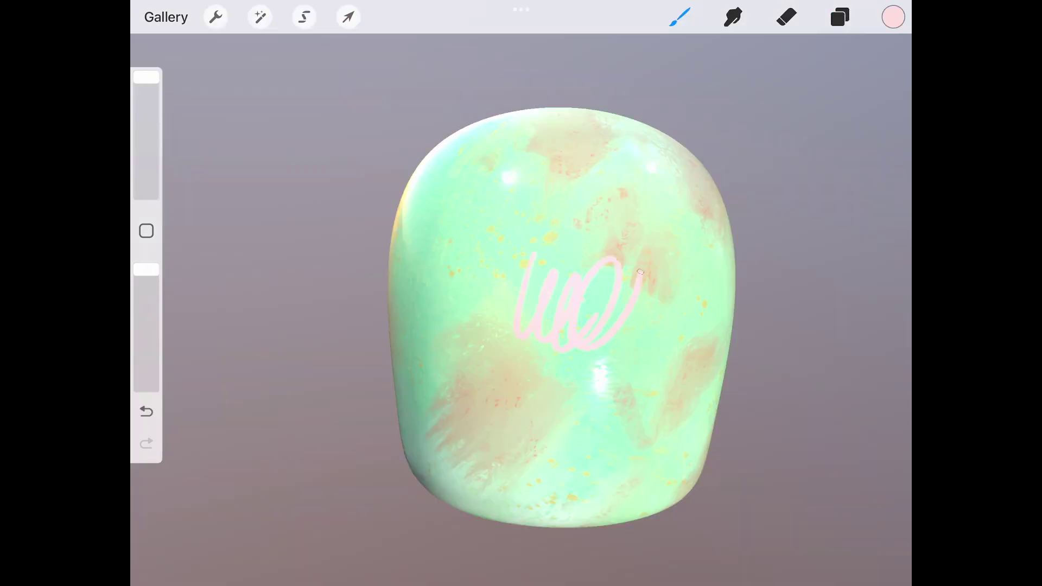
pyautogui.moveTo(635, 277); pyautogui.dragTo(677, 325)
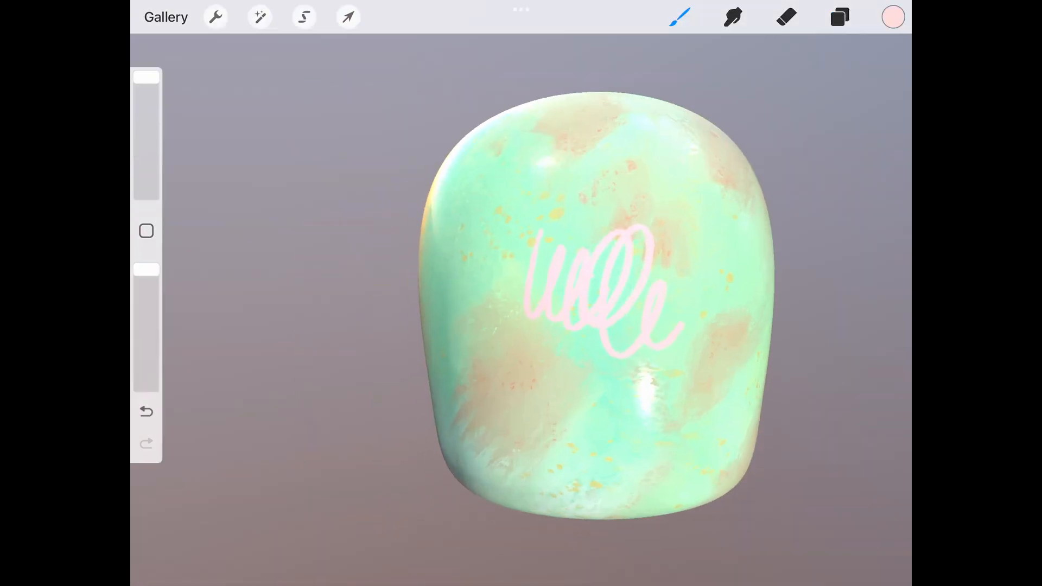
pyautogui.moveTo(570, 310); pyautogui.dragTo(625, 353)
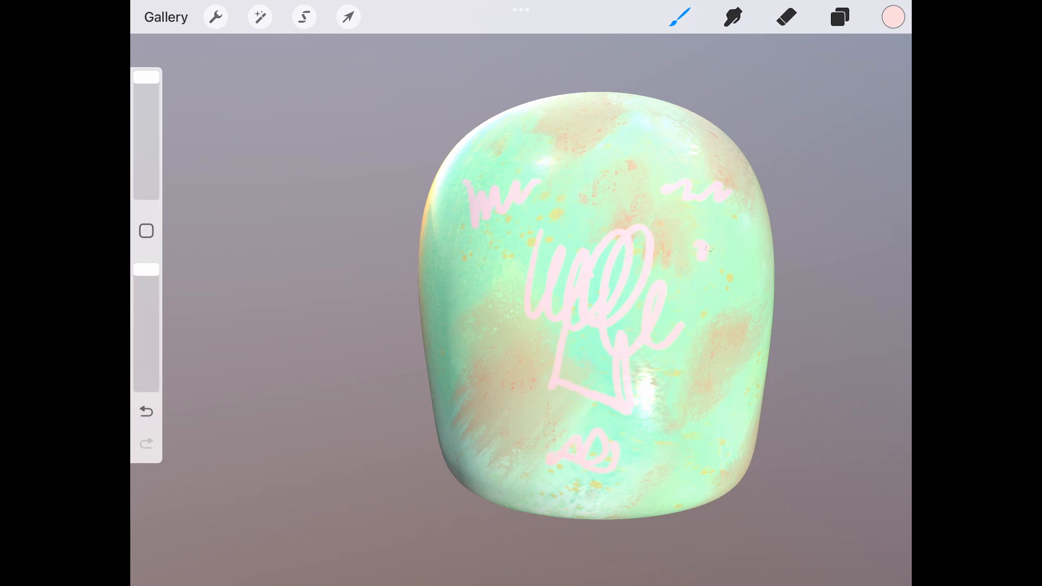
pyautogui.click(840, 17)
pyautogui.click(894, 17)
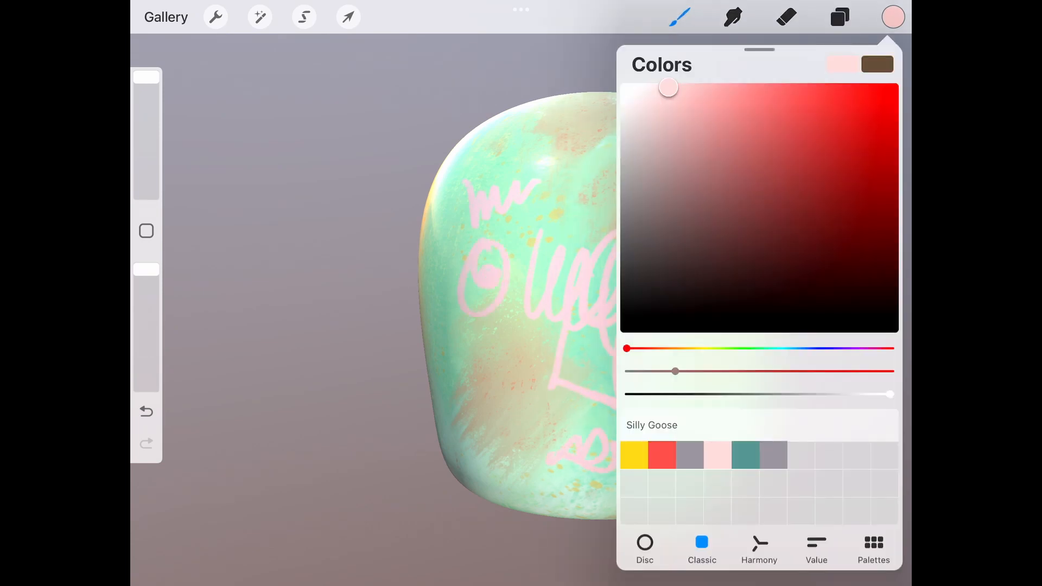
pyautogui.click(636, 293)
# ColorDrop black onto the scribble, both eye circles, brows and nose marks
pyautogui.moveTo(651, 269)
pyautogui.mouseDown()
pyautogui.moveTo(833, 96)
pyautogui.moveTo(475, 298)
pyautogui.mouseUp()
pyautogui.click(703, 266)
pyautogui.scroll(3, 602, 309)
pyautogui.scroll(-3, 603, 310)
pyautogui.click(475, 298)
pyautogui.click(746, 211)
pyautogui.click(674, 171)
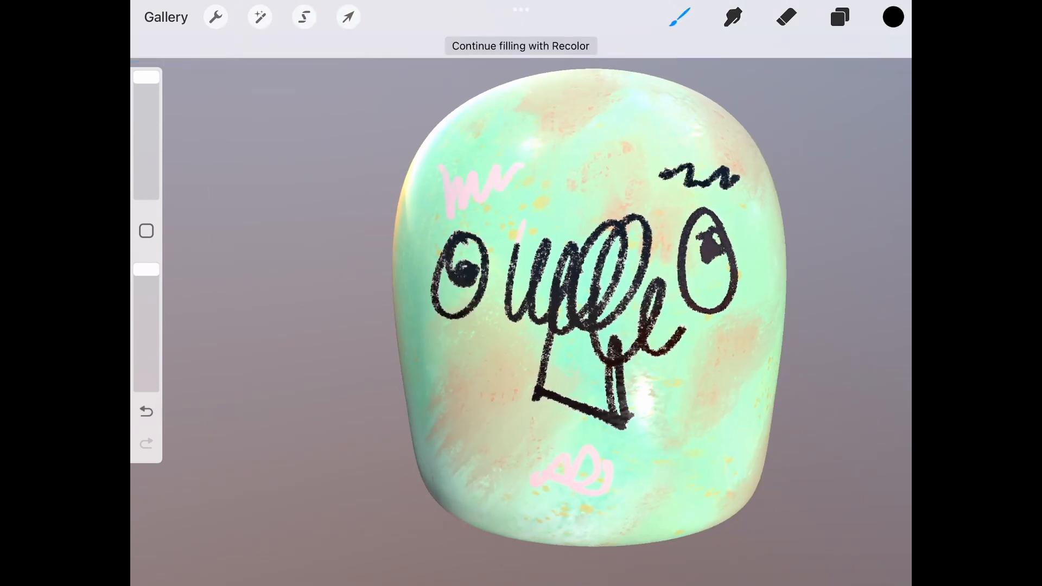
pyautogui.click(469, 188)
# Rotate the head, draw a curve on its side, then undo the recolours and strokes
pyautogui.moveTo(733, 326)
pyautogui.mouseDown()
pyautogui.moveTo(529, 325)
pyautogui.moveTo(546, 379)
pyautogui.moveTo(856, 325)
pyautogui.mouseUp()
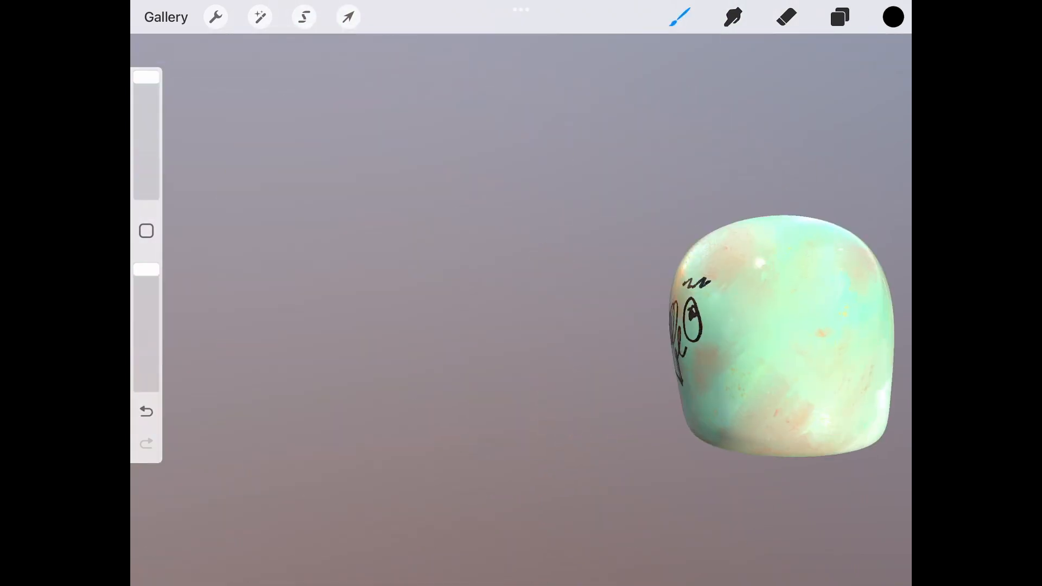
pyautogui.moveTo(773, 327)
pyautogui.mouseDown()
pyautogui.moveTo(489, 351)
pyautogui.moveTo(602, 350)
pyautogui.moveTo(651, 309)
pyautogui.moveTo(570, 327)
pyautogui.mouseUp()
pyautogui.scroll(3, 476, 359)
pyautogui.hotkey('ctrl', 'z')
pyautogui.hotkey('ctrl', 'z')
pyautogui.hotkey('ctrl', 'z')
pyautogui.hotkey('ctrl', 'z')
pyautogui.hotkey('ctrl', 'z')
pyautogui.hotkey('ctrl', 'z')
pyautogui.hotkey('ctrl', 'z')
pyautogui.hotkey('ctrl', 'z')
# Pick red as the paint colour, browse the Materials brushes, then return to the Pinto NPR gallery
pyautogui.click(893, 17)
pyautogui.click(843, 143)
pyautogui.click(680, 17)
pyautogui.scroll(3, 741, 343)
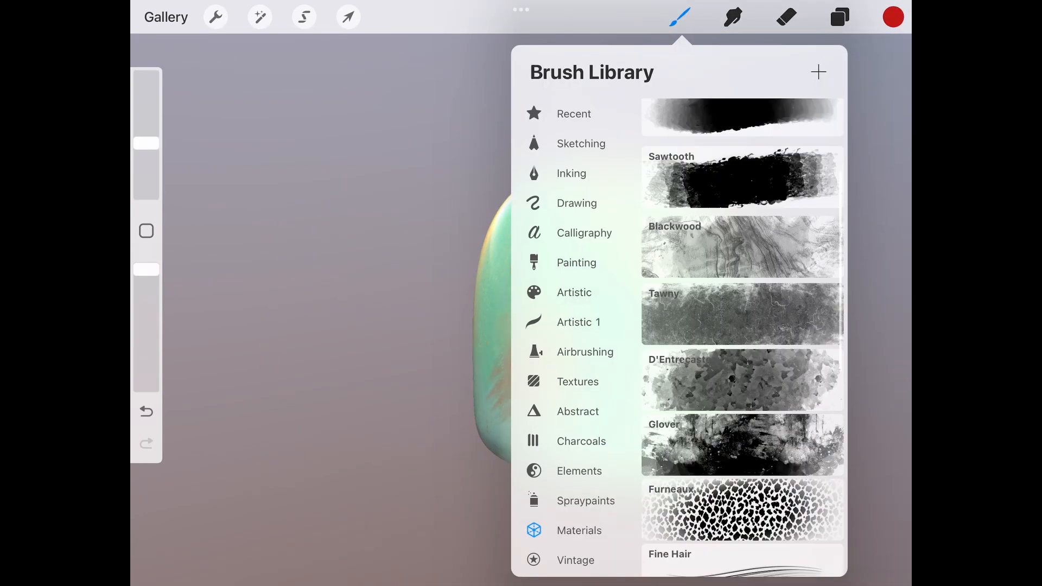
pyautogui.scroll(3, 741, 342)
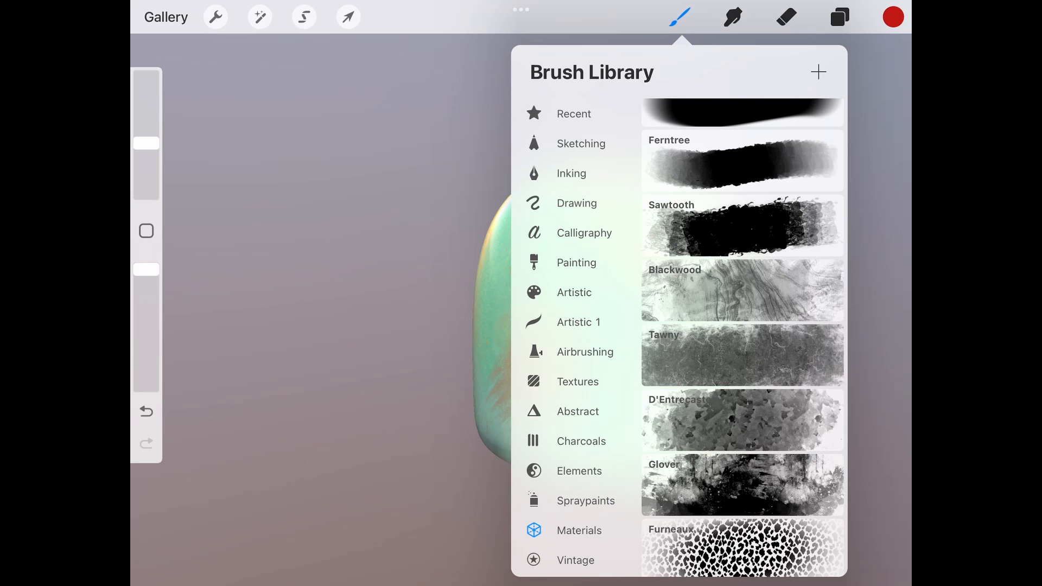
pyautogui.click(325, 327)
pyautogui.click(166, 17)
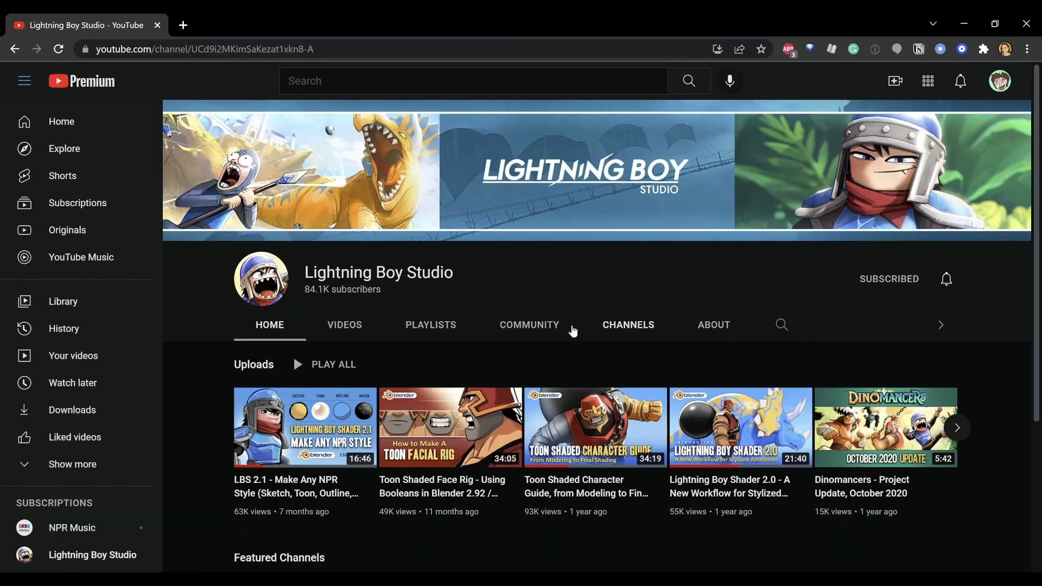
# Show the channel's full uploads list sorted from oldest to newest
pyautogui.click(345, 325)
pyautogui.click(930, 366)
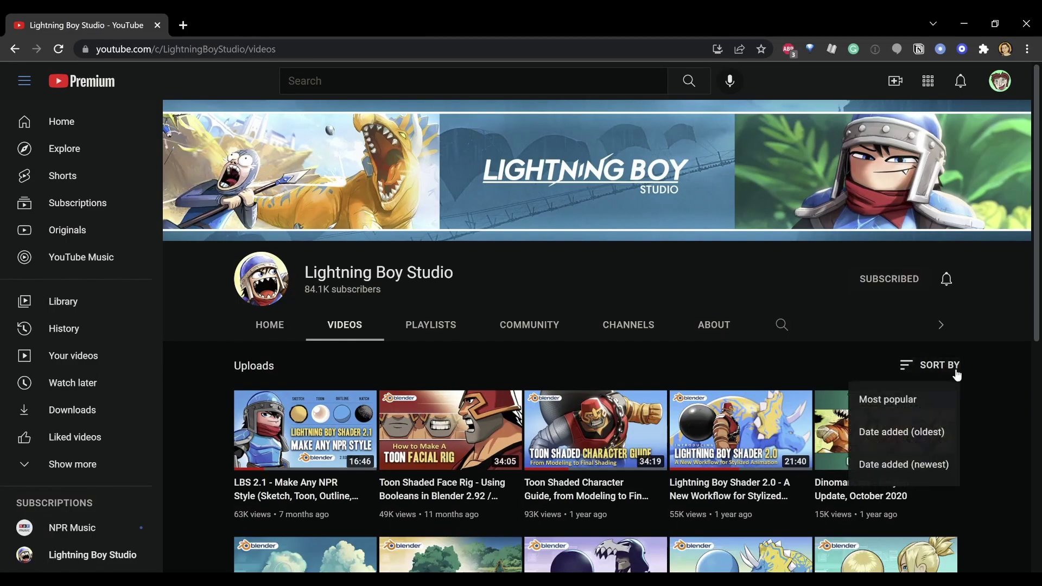
pyautogui.click(920, 439)
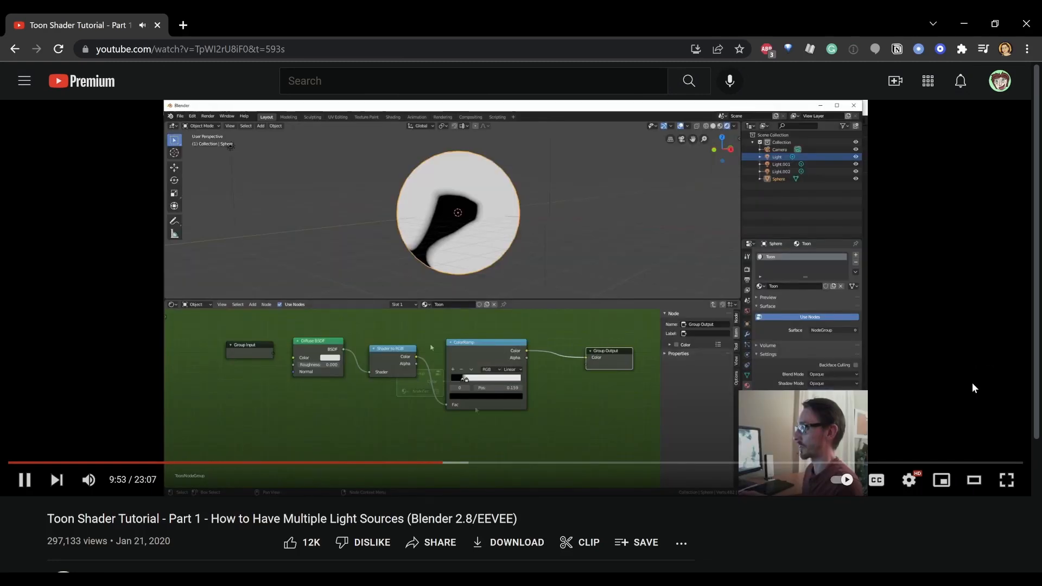
# Pause the toon shader tutorial and switch back to the Blender head scene
pyautogui.click(931, 399)
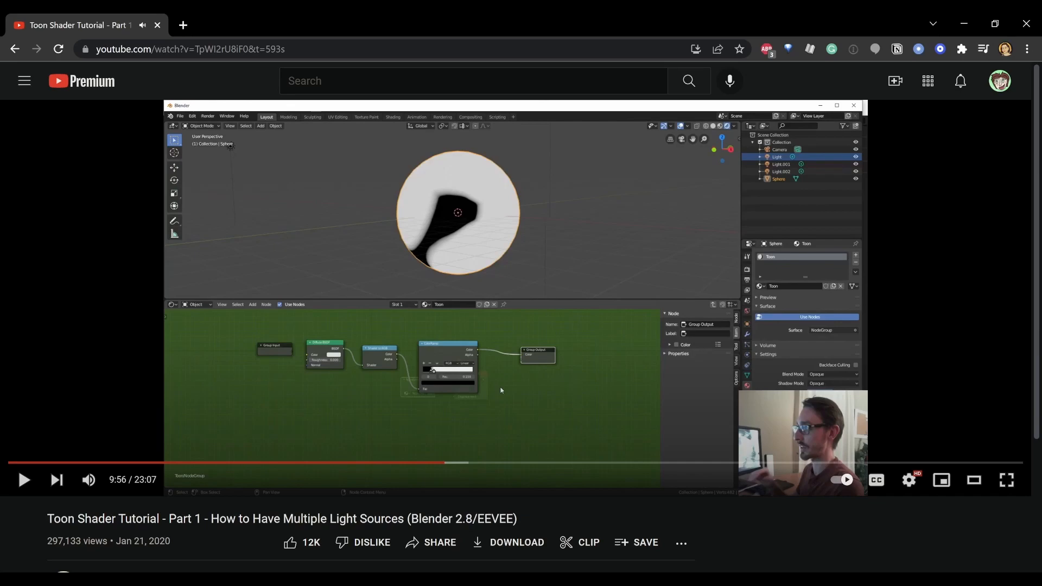
pyautogui.hotkey('alt', 'Tab')
# Review the green Backlight, blue Filllight and red Keylight colours in their light settings
pyautogui.click(981, 360)
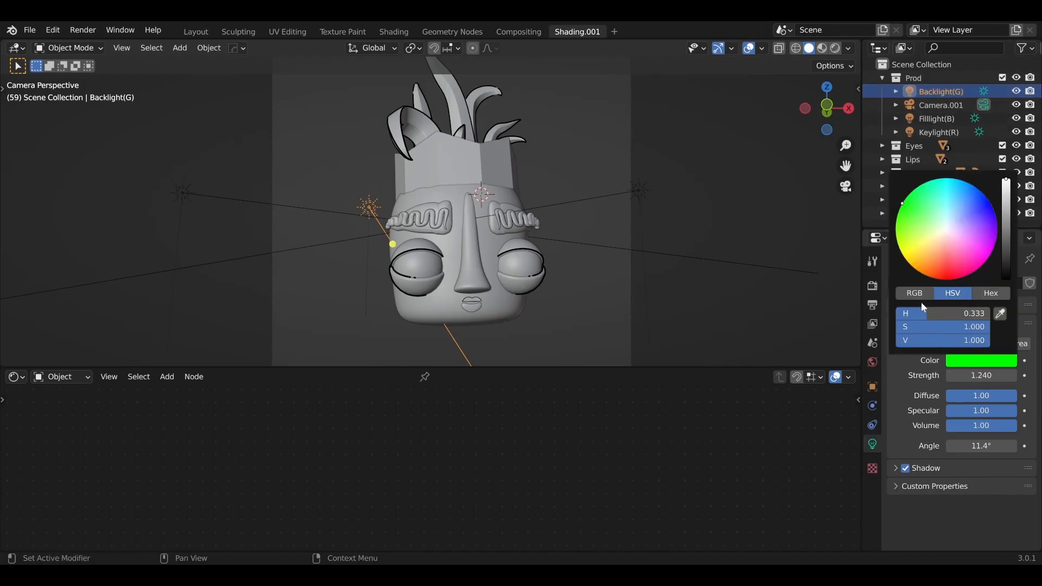
pyautogui.click(926, 119)
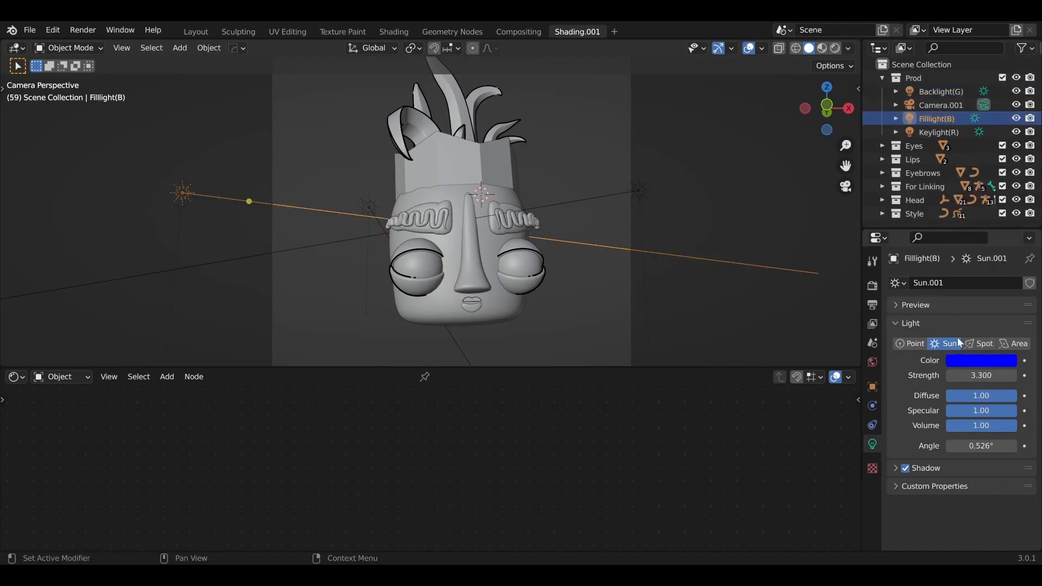
pyautogui.click(966, 360)
pyautogui.click(898, 382)
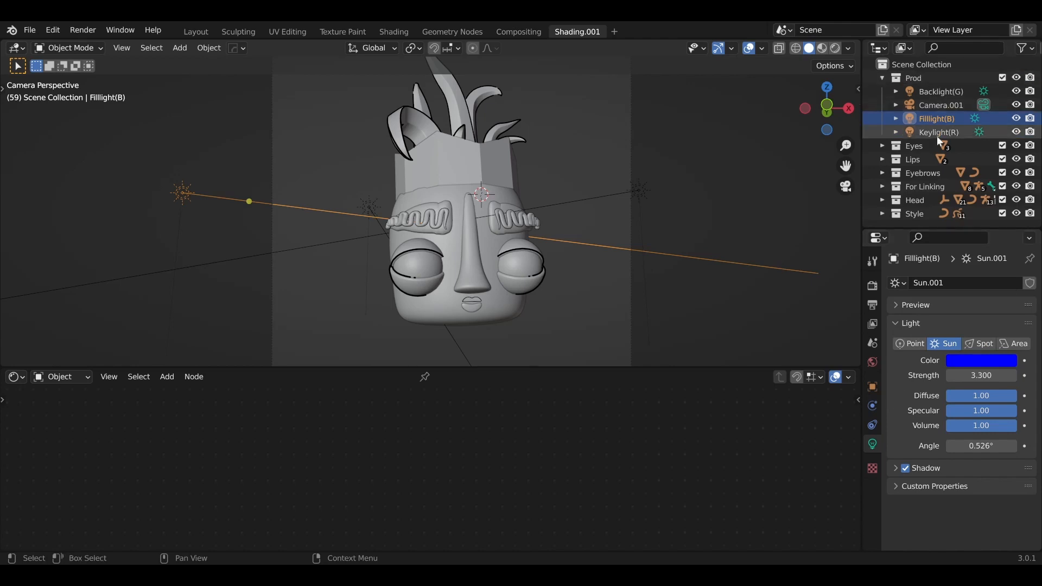
pyautogui.click(938, 133)
pyautogui.click(981, 360)
pyautogui.click(897, 385)
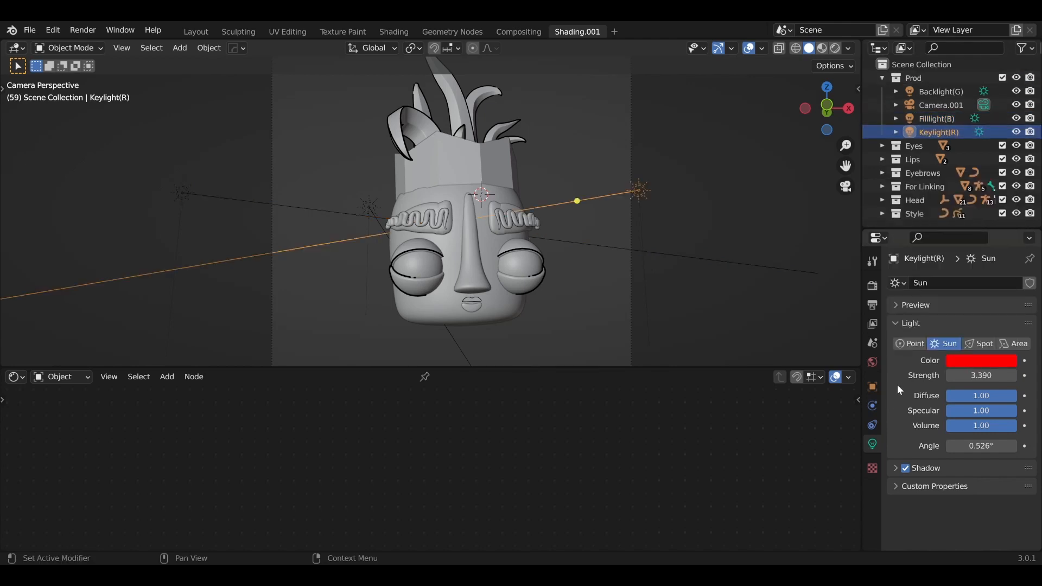
# Select the nose to show its LB-NPR-NOSE shader node group
pyautogui.click(473, 237)
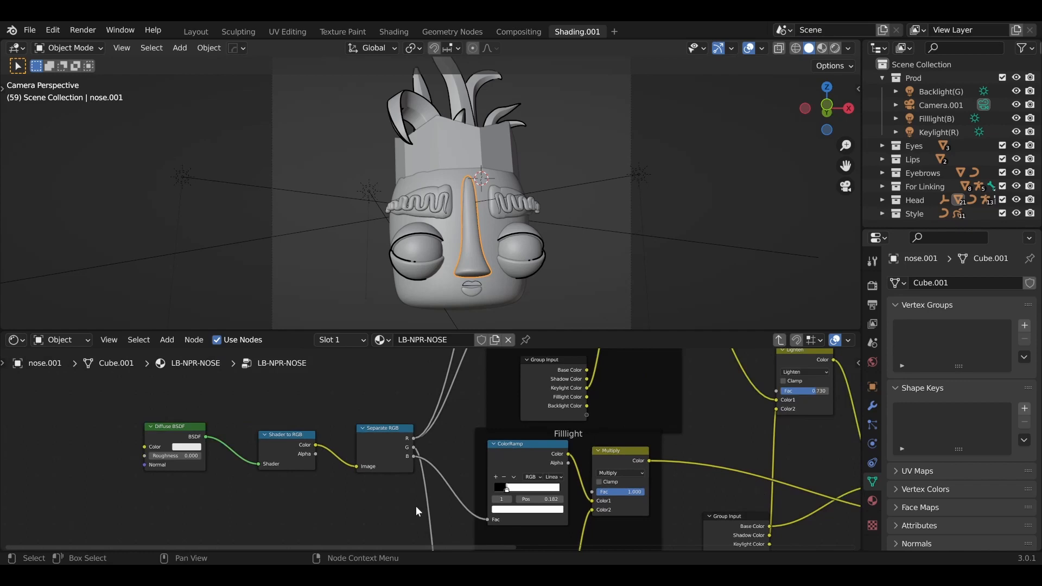
pyautogui.scroll(-3, 416, 506)
# Leave the LB-NPR-NOSE group, then inspect the eyes' LB-NPR-IRIS and the pupils' Outline materials
pyautogui.moveTo(398, 486); pyautogui.dragTo(374, 479, button='middle')
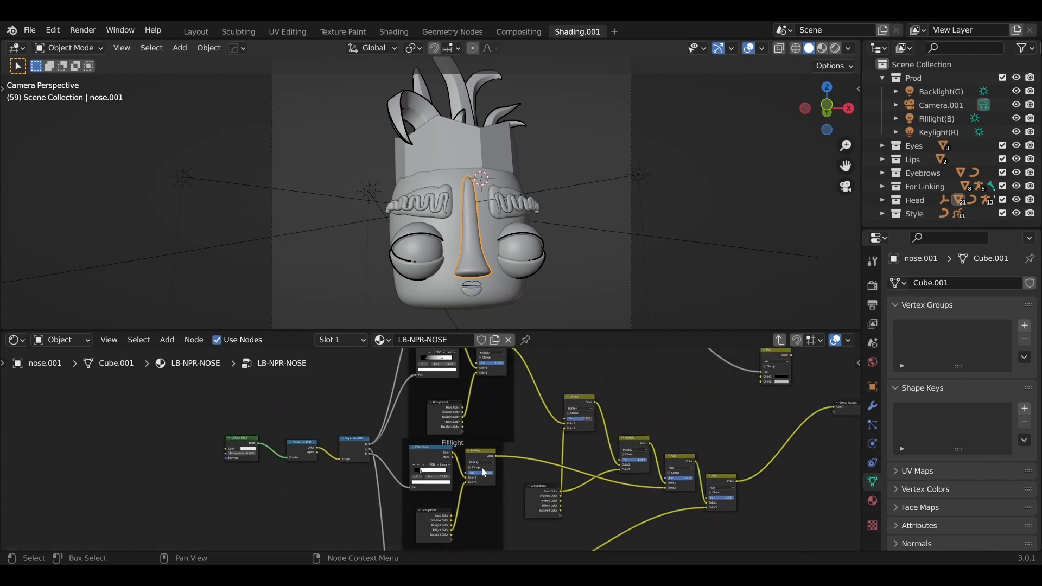
pyautogui.scroll(-3, 572, 450)
pyautogui.scroll(-3, 571, 451)
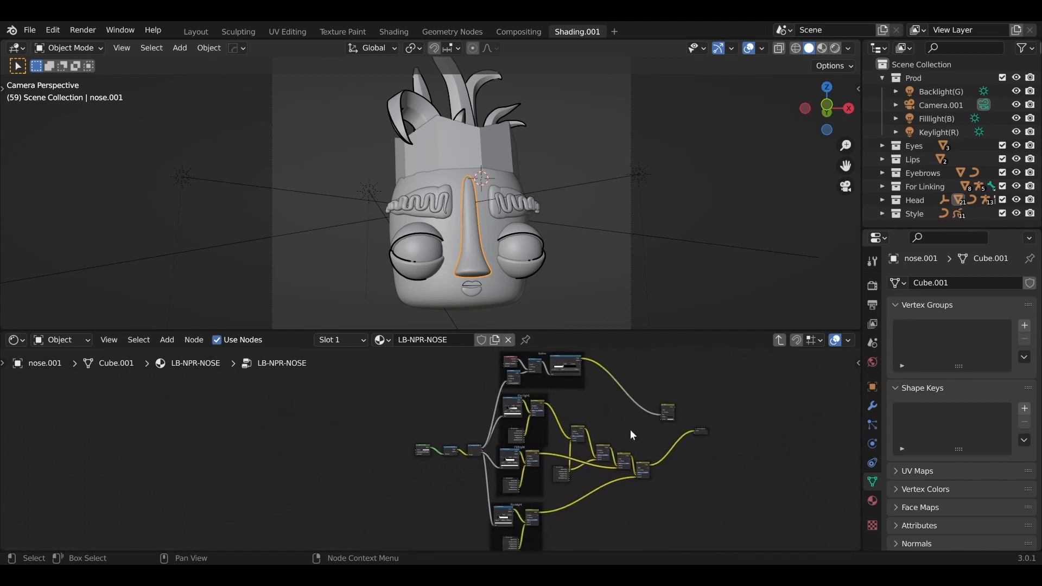
pyautogui.moveTo(631, 430); pyautogui.dragTo(603, 423, button='middle')
pyautogui.press('Tab')
pyautogui.press('Home')
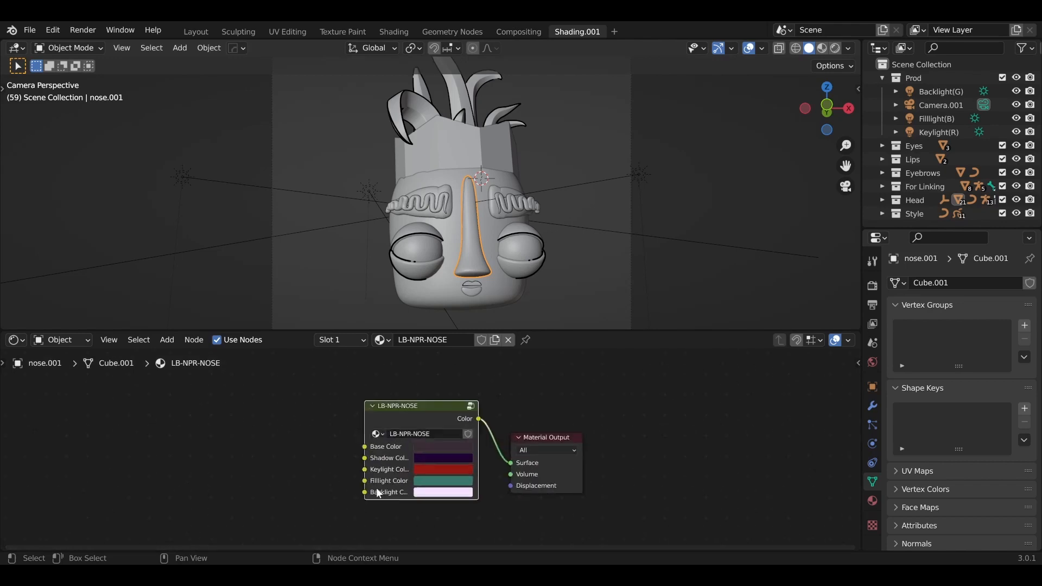
pyautogui.click(518, 248)
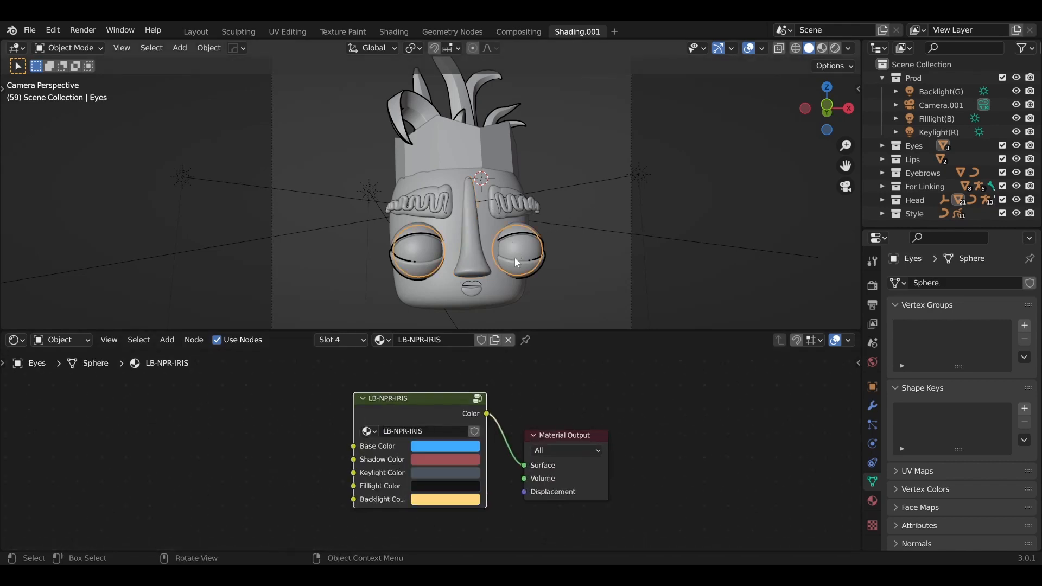
pyautogui.click(514, 257)
pyautogui.press('Home')
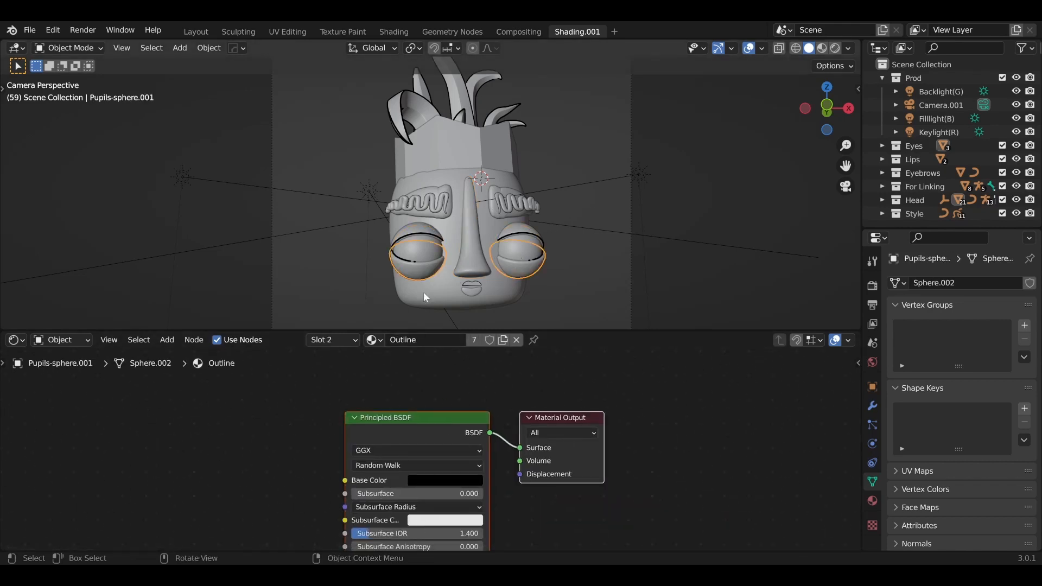
# Inspect the top and bottom lip materials and a hair strand's LB-NPR-HAIR nodes
pyautogui.click(424, 292)
pyautogui.click(473, 287)
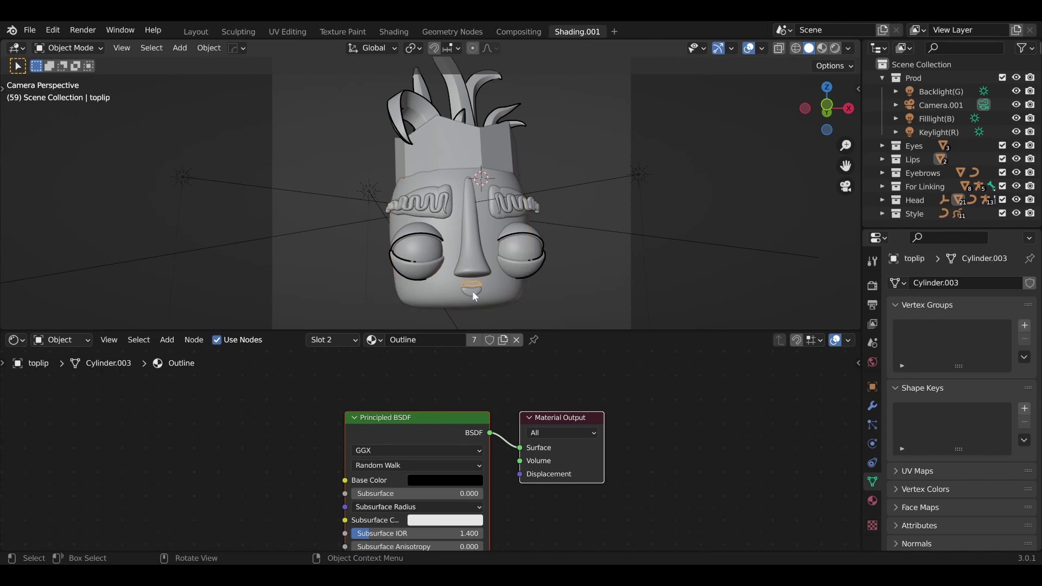
pyautogui.click(448, 127)
pyautogui.press('Home')
pyautogui.moveTo(452, 378); pyautogui.dragTo(546, 477, button='middle')
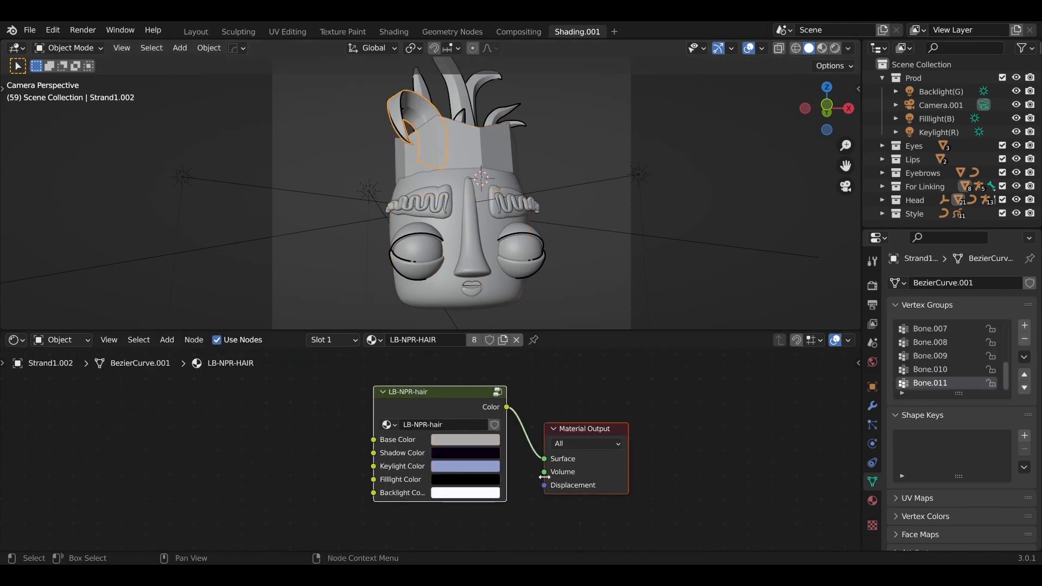
# Inspect the eyebrows' Outline and eyebrow lines' LB-NPR-HAIR materials, then enlarge the shaded-head viewport
pyautogui.click(417, 204)
pyautogui.press('Home')
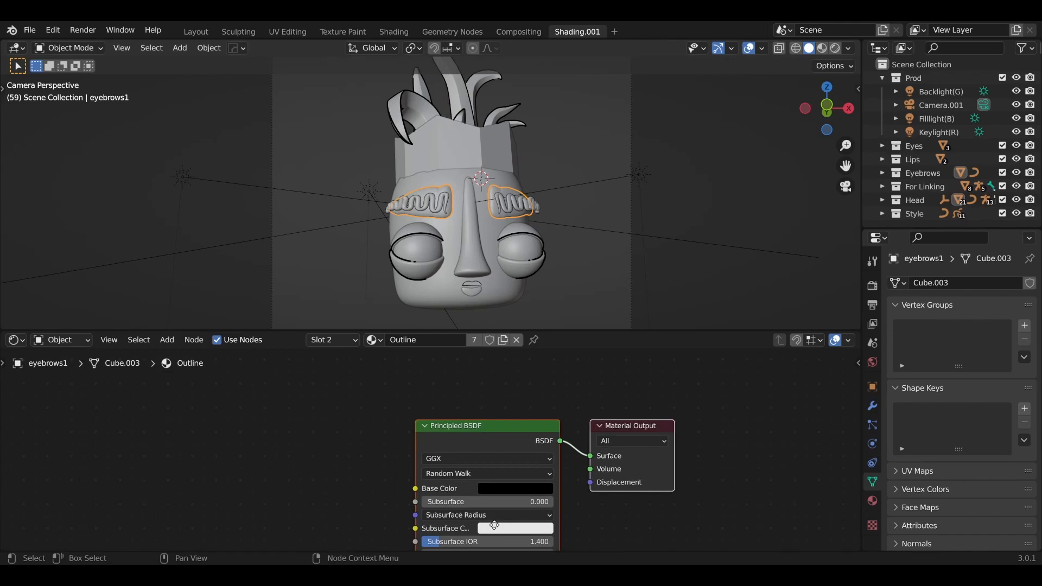
pyautogui.click(436, 219)
pyautogui.press('Home')
pyautogui.moveTo(489, 500); pyautogui.dragTo(531, 544, button='middle')
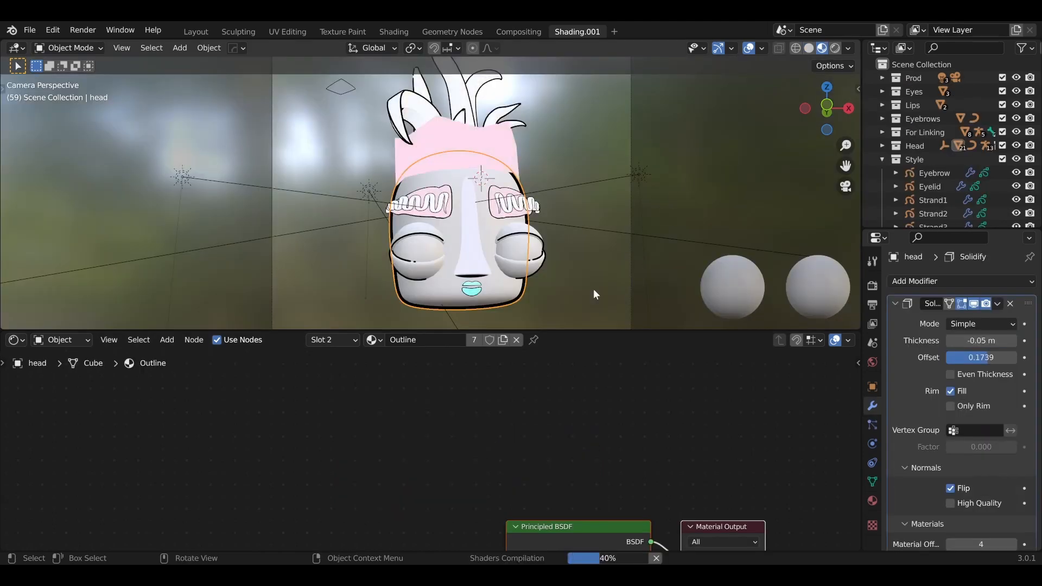
pyautogui.moveTo(543, 332); pyautogui.dragTo(543, 467)
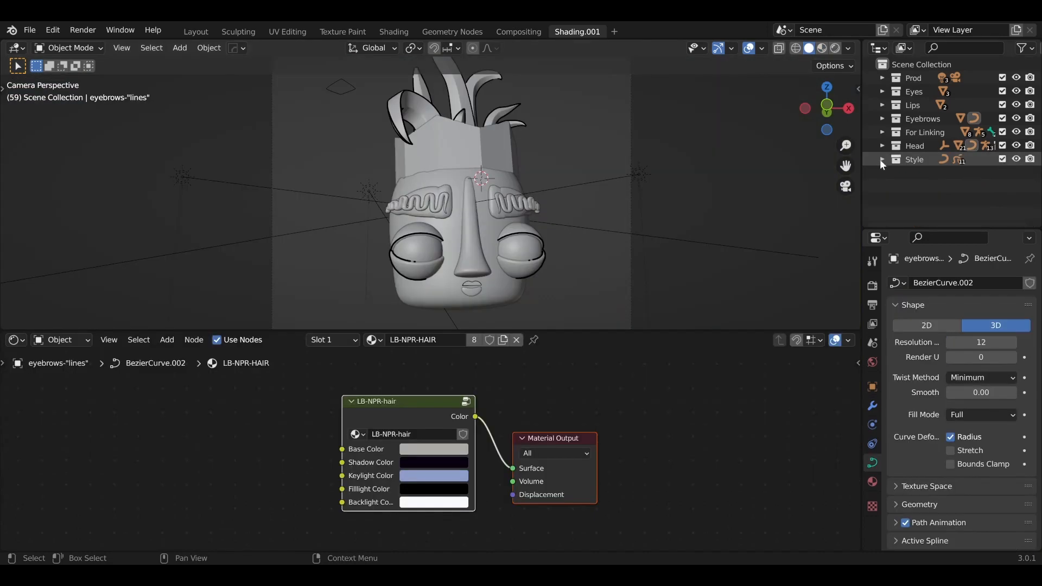
# Inspect the Eyebrow object's Line Art modifier, collapsing and expanding its settings panels
pyautogui.click(929, 173)
pyautogui.click(873, 404)
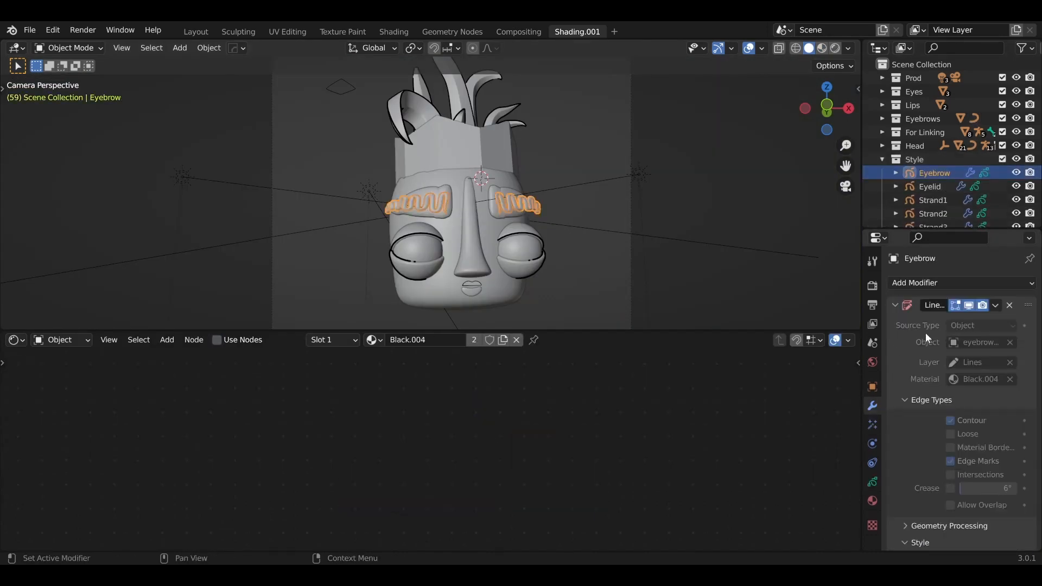
pyautogui.click(929, 282)
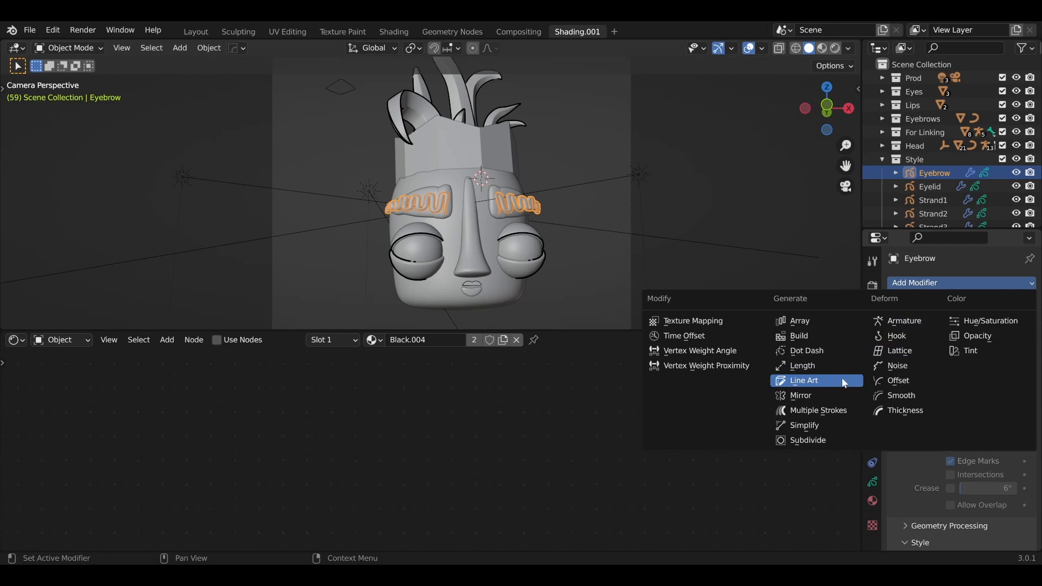
pyautogui.click(844, 382)
pyautogui.scroll(-3, 969, 489)
pyautogui.scroll(-3, 908, 437)
pyautogui.scroll(-2, 905, 433)
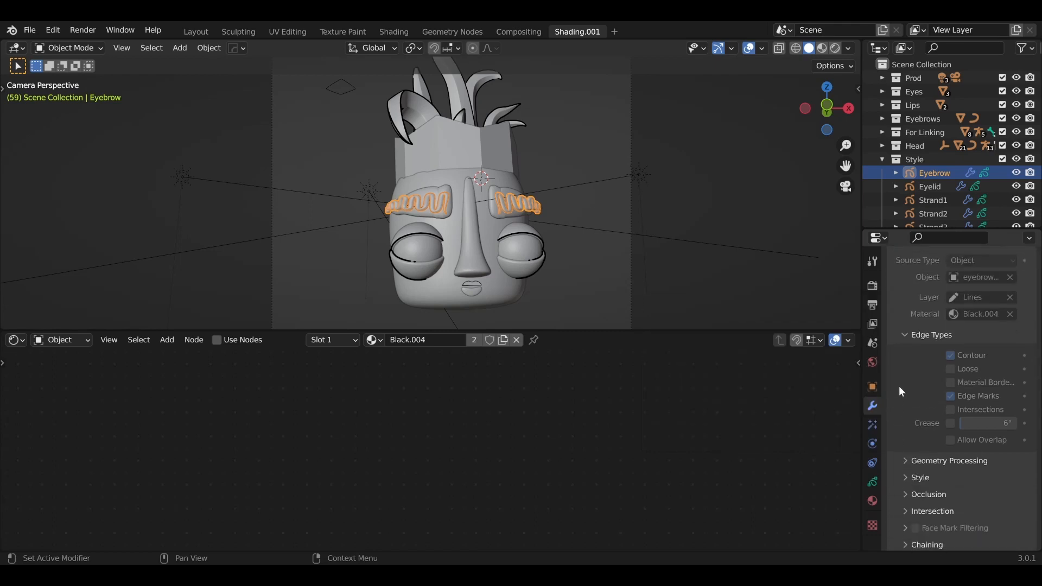
pyautogui.click(928, 335)
pyautogui.click(896, 295)
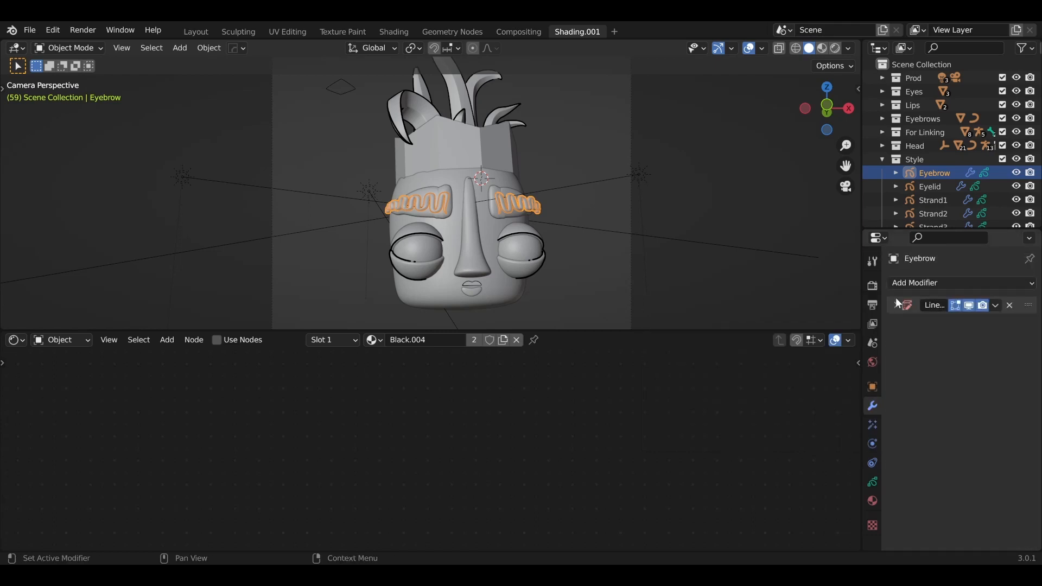
pyautogui.click(894, 306)
pyautogui.scroll(-3, 905, 521)
pyautogui.scroll(-2, 926, 515)
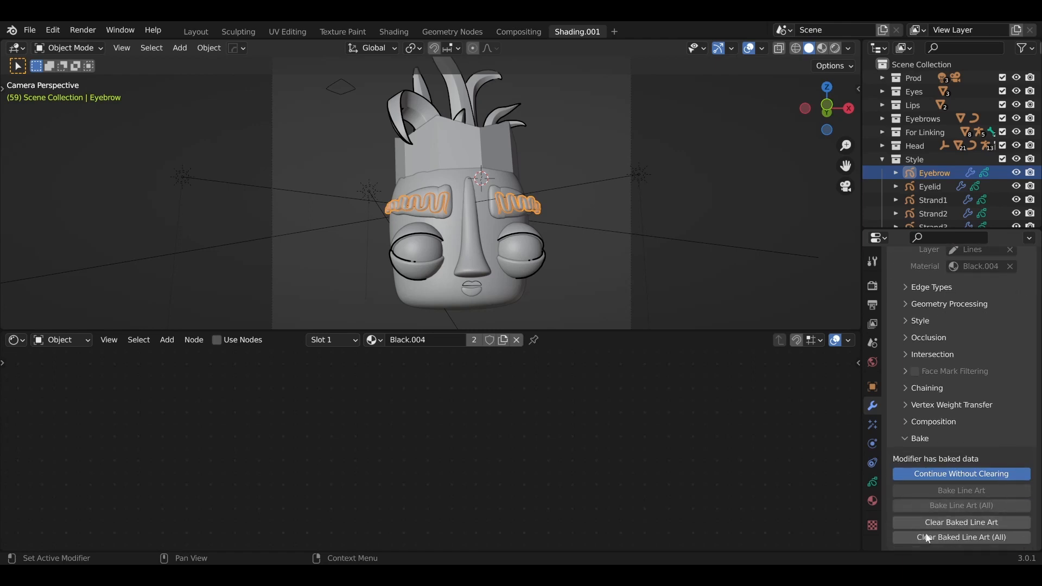
pyautogui.scroll(4, 903, 456)
# Step through the Strand1–Strand4 hair line objects to view their Line Art modifiers
pyautogui.click(932, 186)
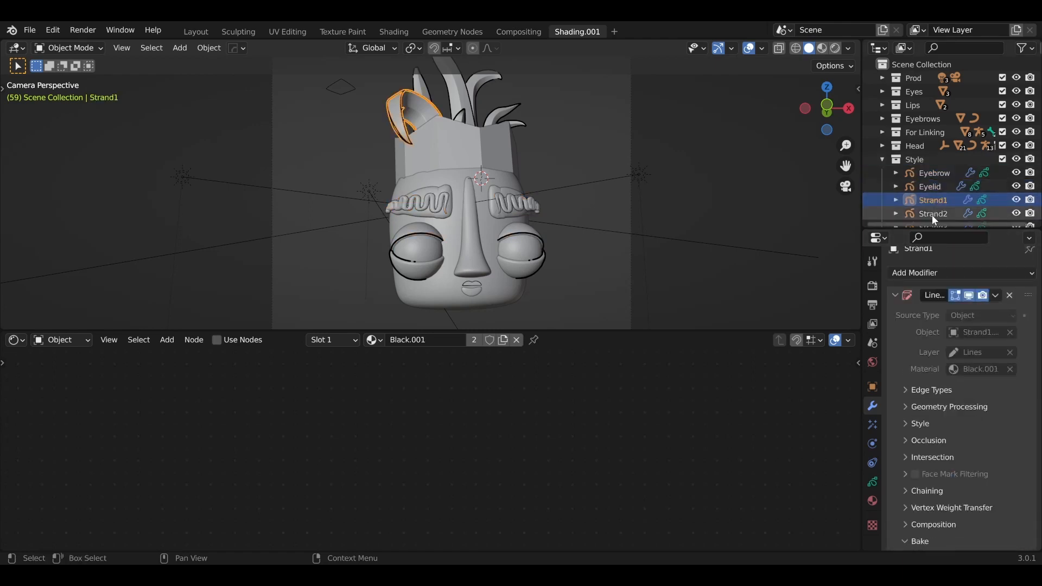
pyautogui.click(934, 213)
pyautogui.scroll(-4, 941, 196)
pyautogui.click(941, 196)
pyautogui.click(926, 162)
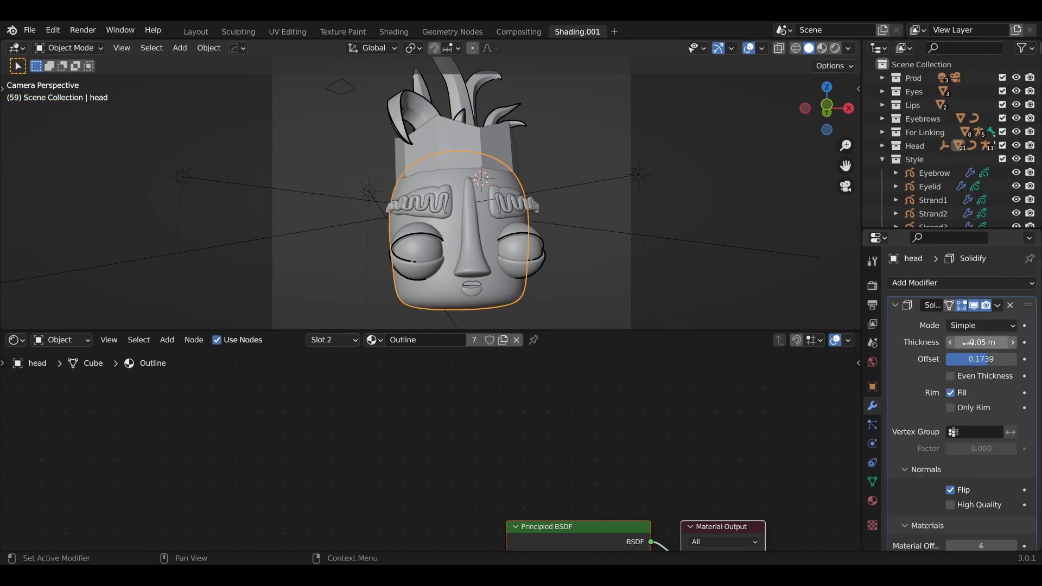
pyautogui.scroll(-1, 998, 411)
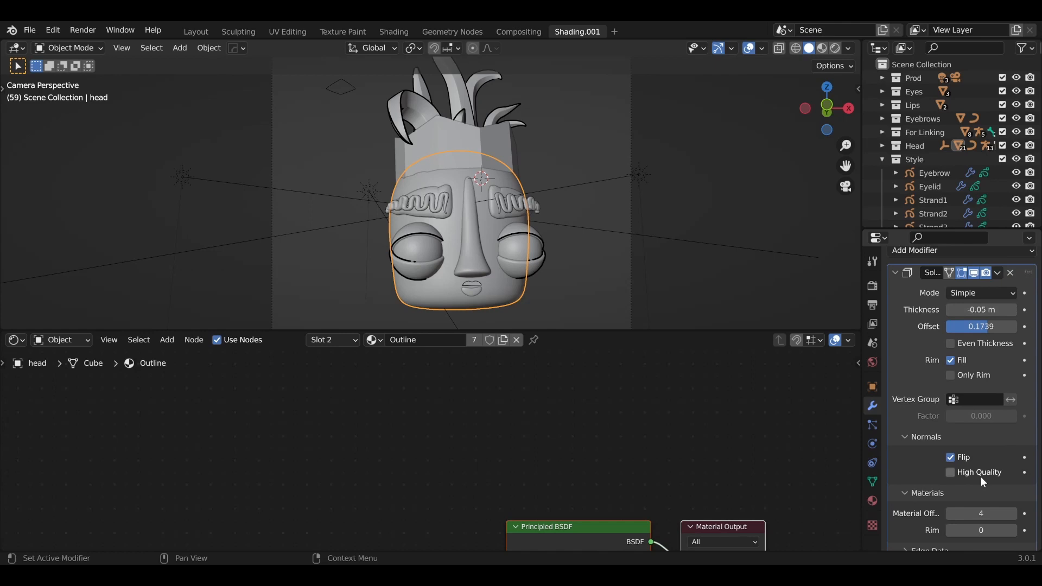
pyautogui.click(873, 502)
pyautogui.scroll(-4, 940, 452)
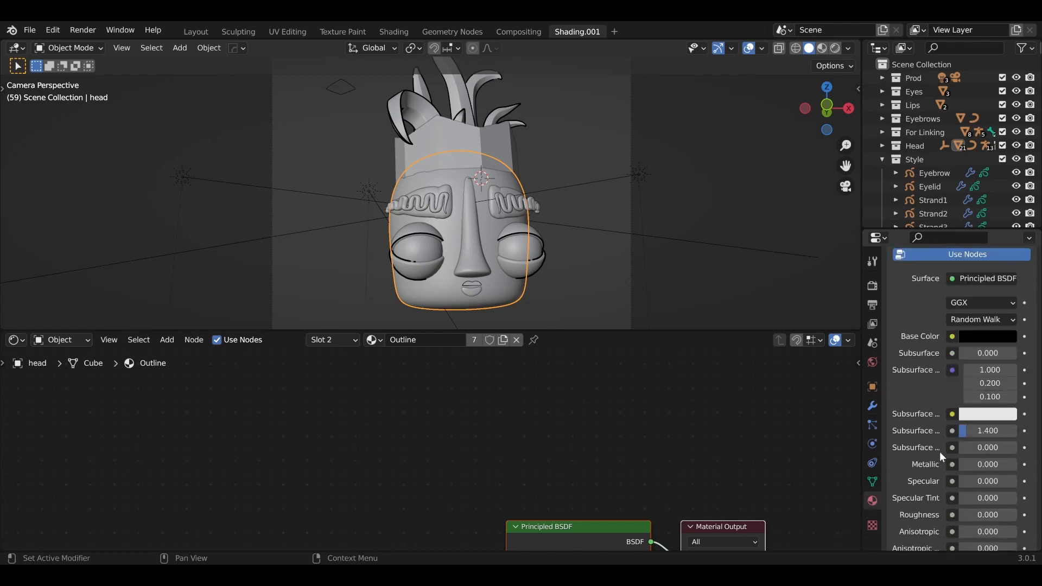
pyautogui.scroll(3, 939, 448)
pyautogui.click(916, 306)
pyautogui.scroll(1, 926, 315)
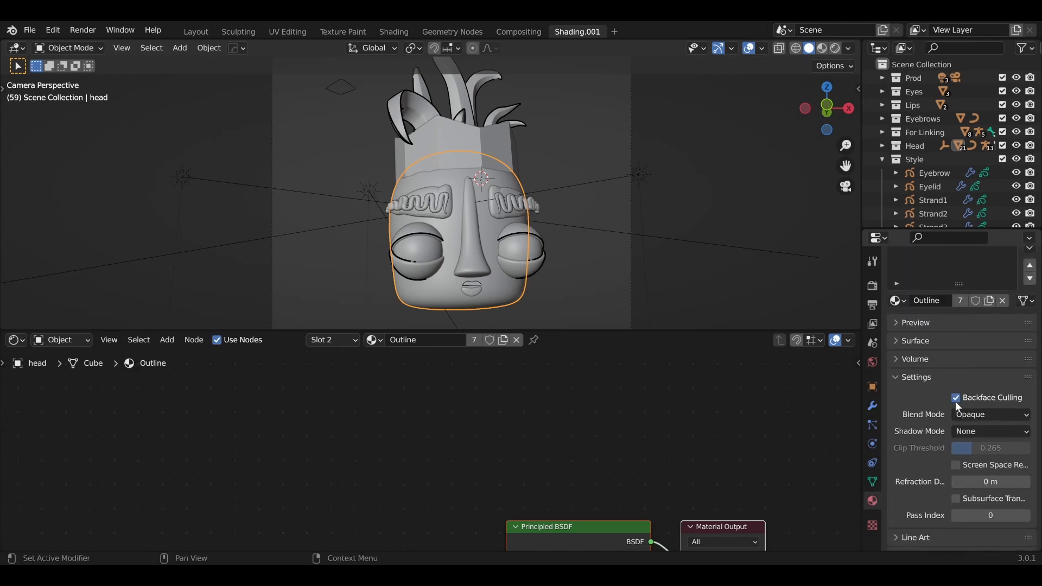
pyautogui.click(873, 406)
pyautogui.scroll(2, 896, 319)
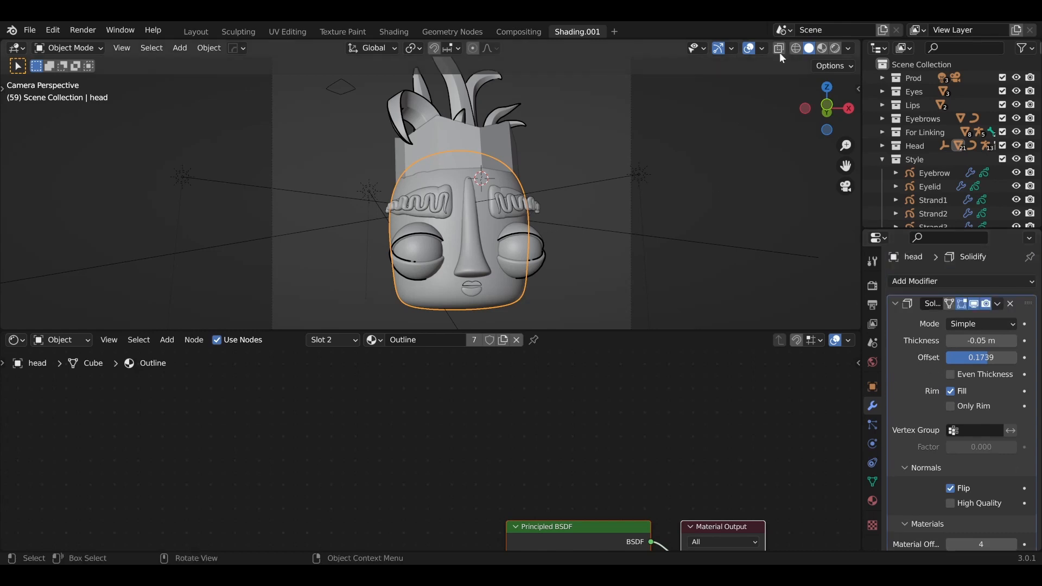
# Show the toon-shaded head in Material Preview with nothing selected and overlays hidden
pyautogui.click(823, 49)
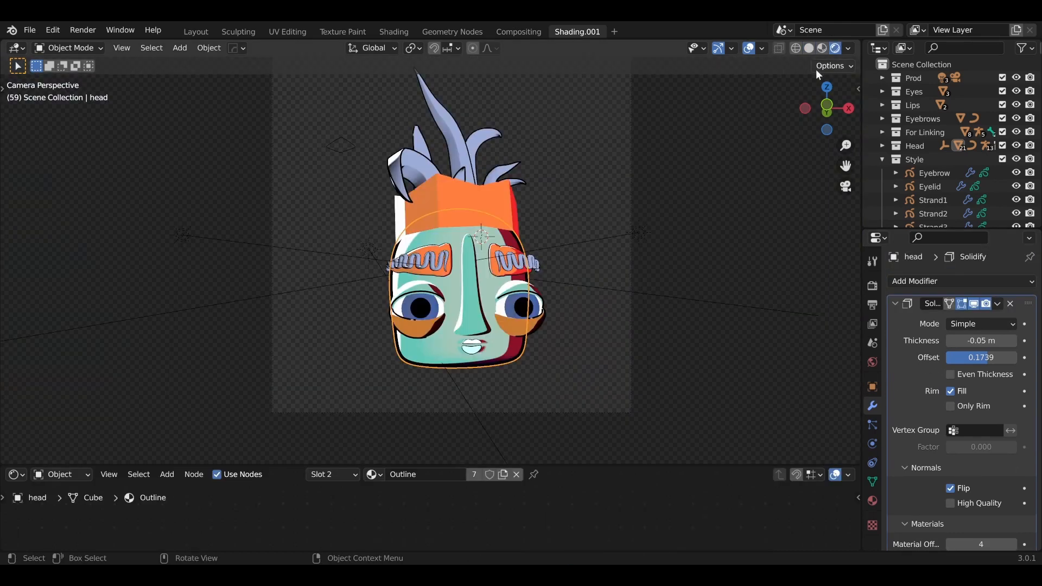
pyautogui.click(650, 270)
pyautogui.click(748, 48)
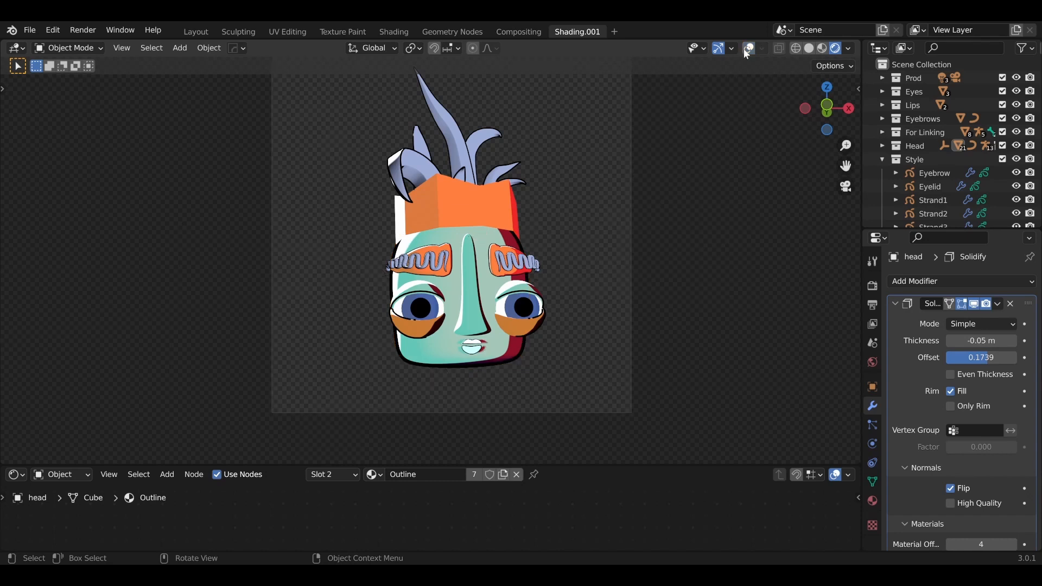